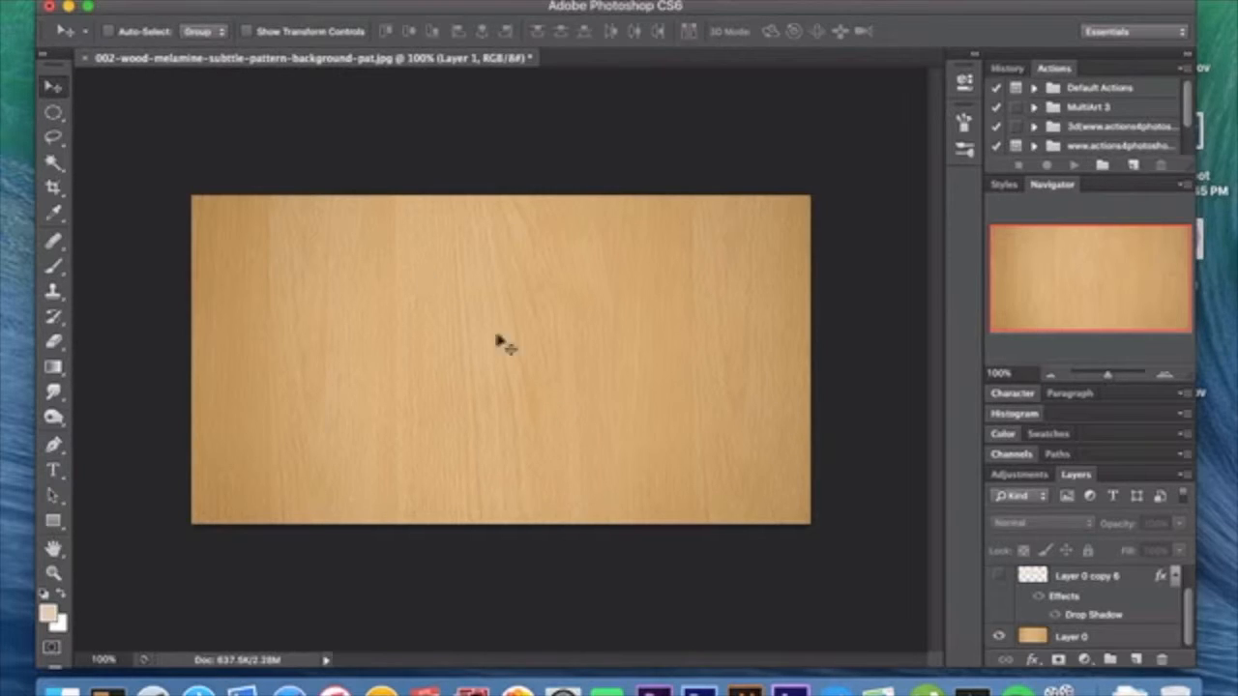
Draw a beige rectangle about 144 × 206 px above Layer 0 and move it toward the canvas's upper-left corner
left_click(1106, 642)
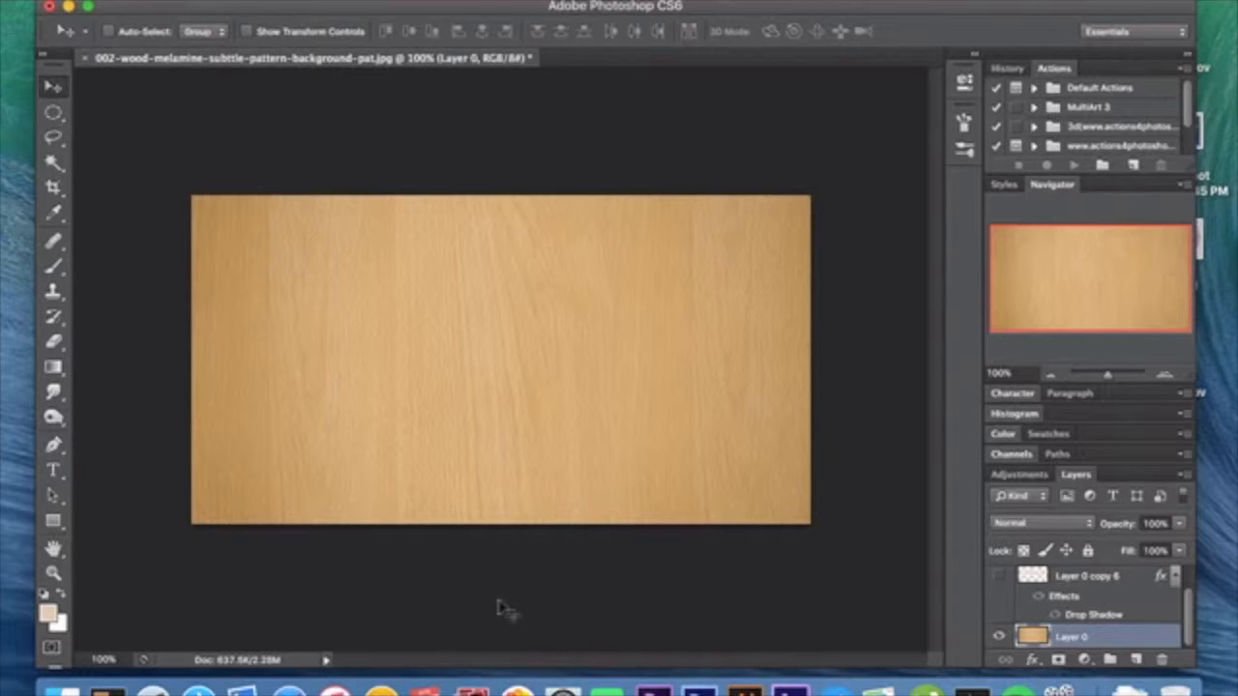
left_click(53, 521)
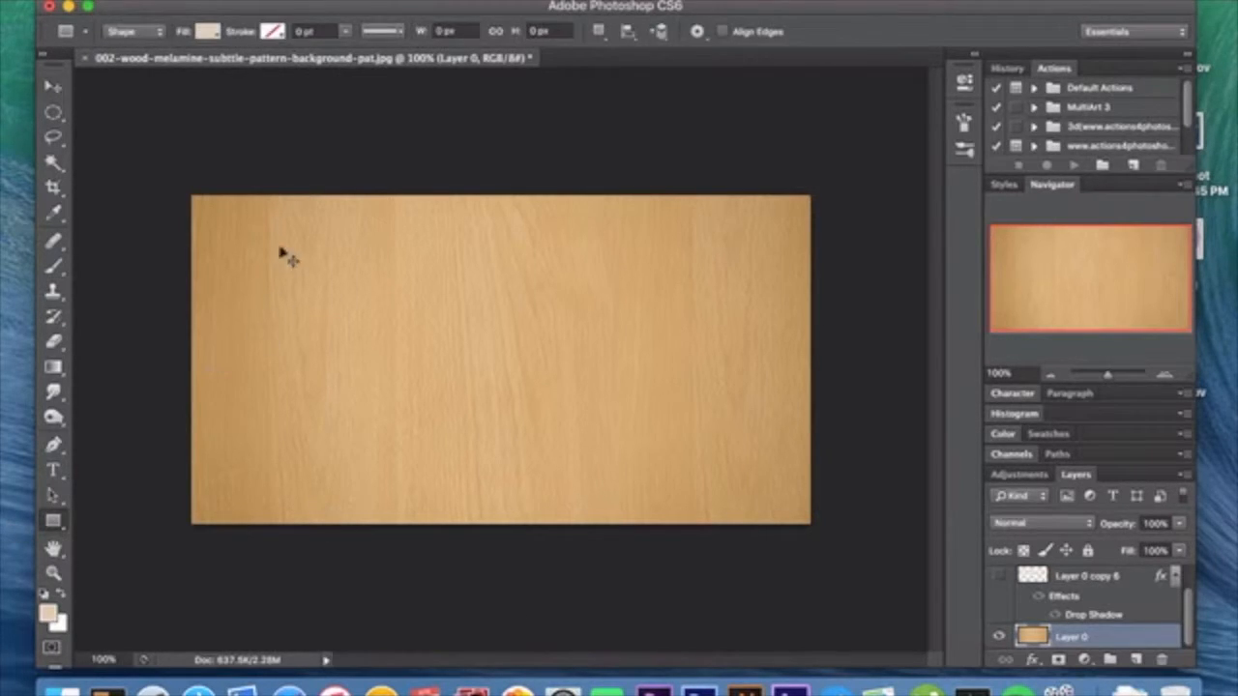
left_click_drag(281, 244, 420, 442)
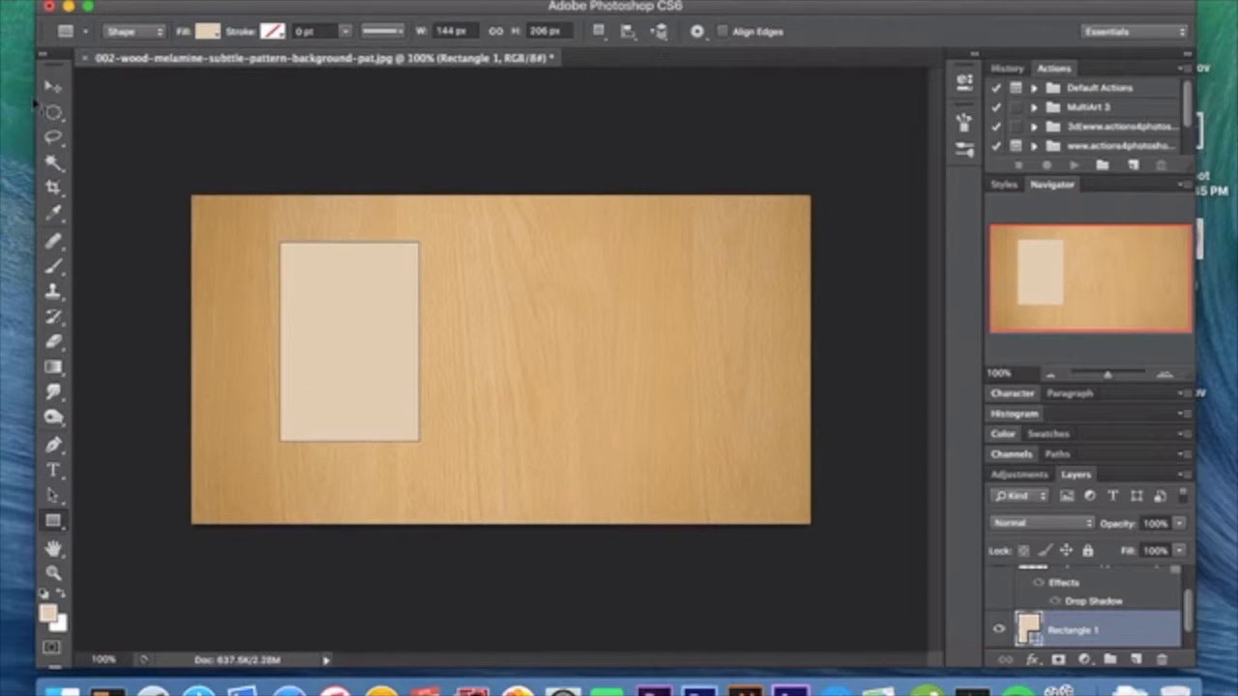
left_click(54, 88)
left_click_drag(370, 348, 308, 330)
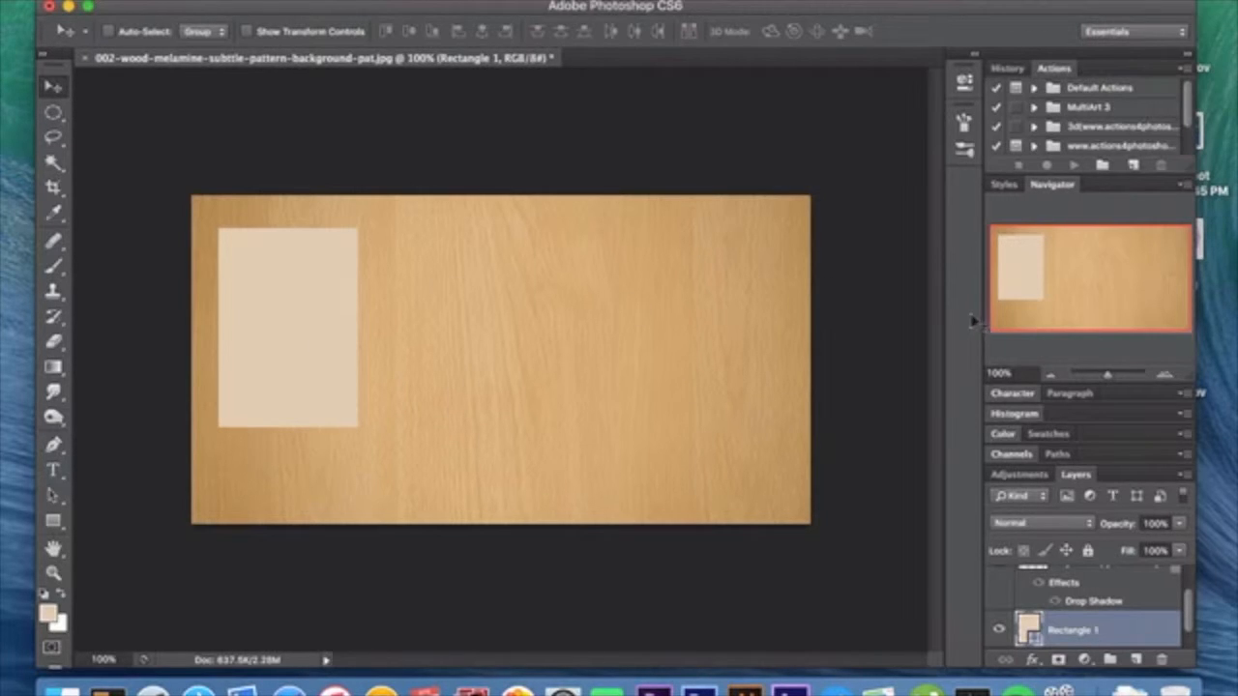
Rasterize the rectangle shape and erase one small round hole in each of its upper corners
left_click(1165, 374)
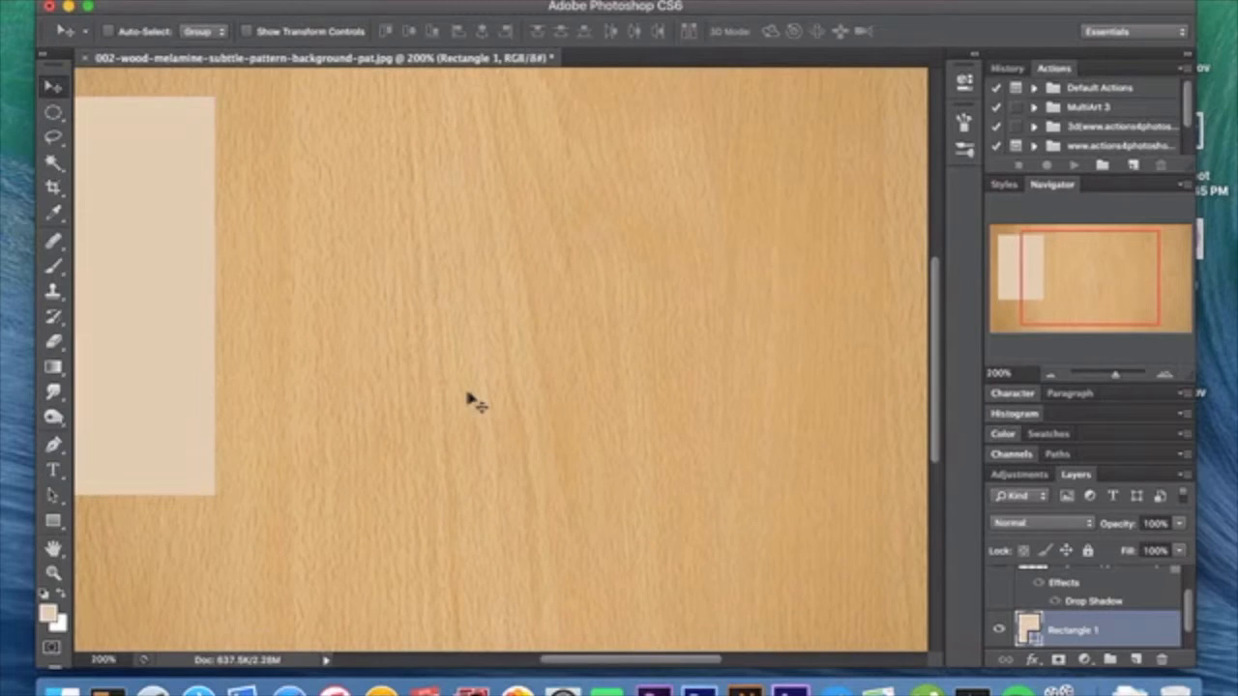
scroll(469, 399, "left", 5)
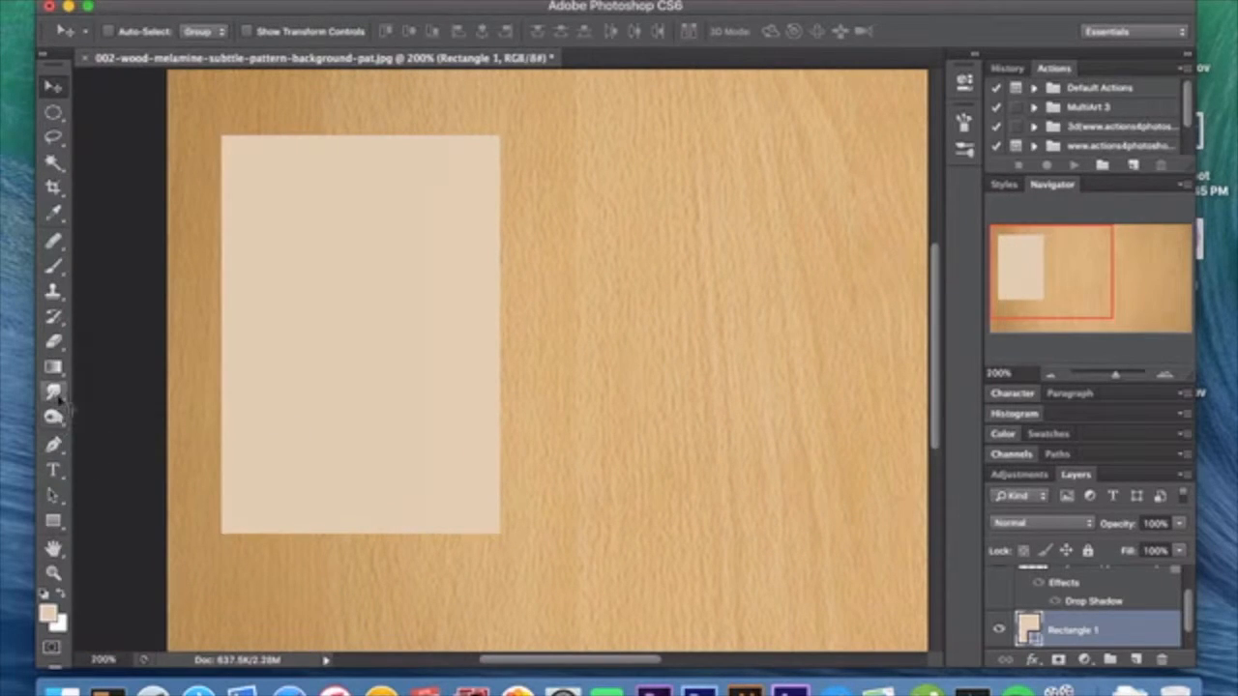
left_click(54, 344)
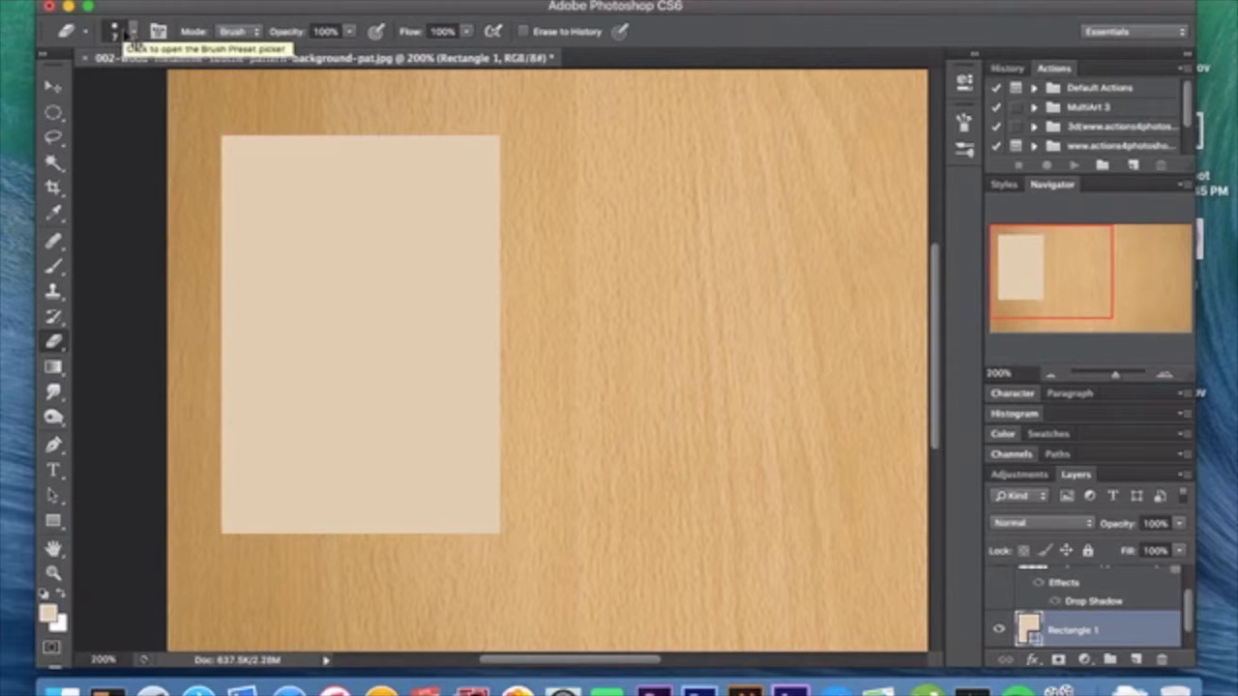
left_click(242, 157)
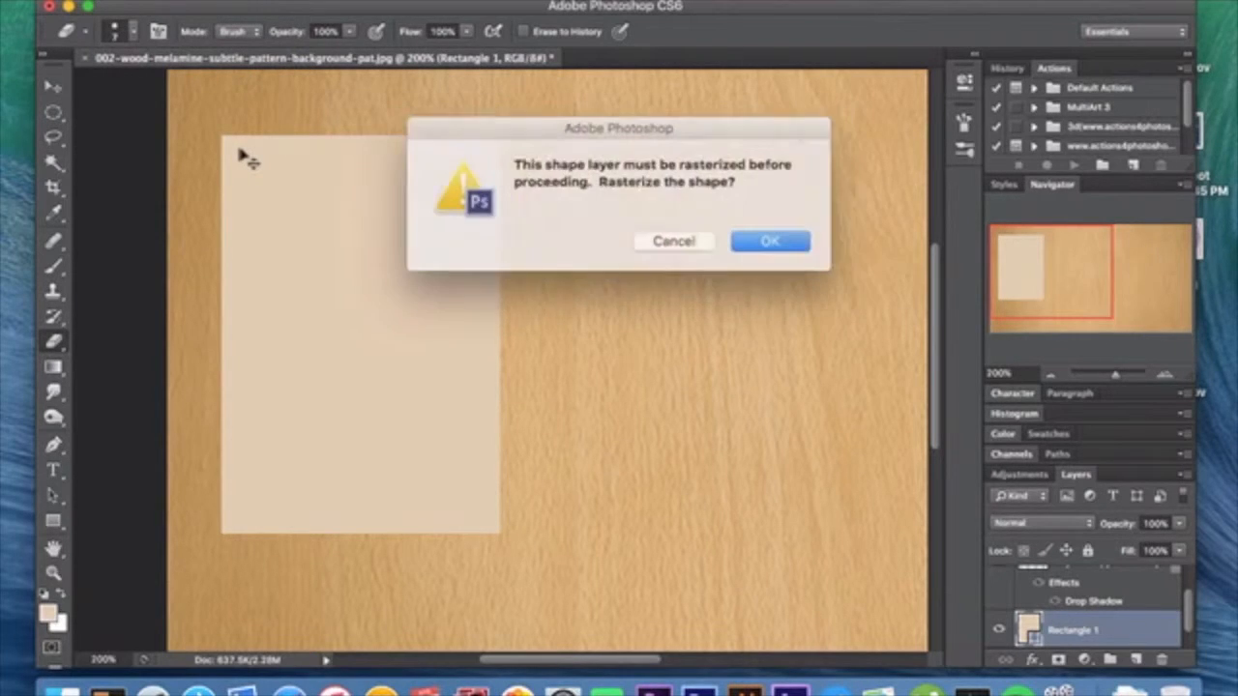
left_click(779, 240)
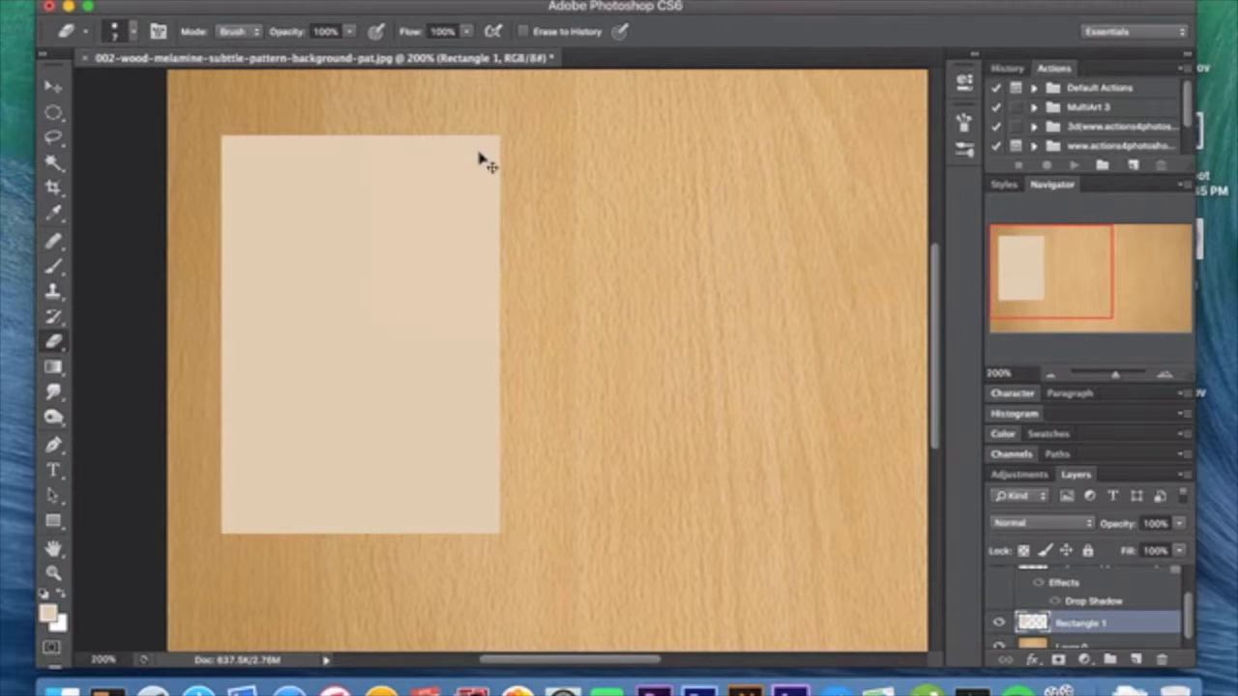
left_click(483, 150)
left_click(235, 148)
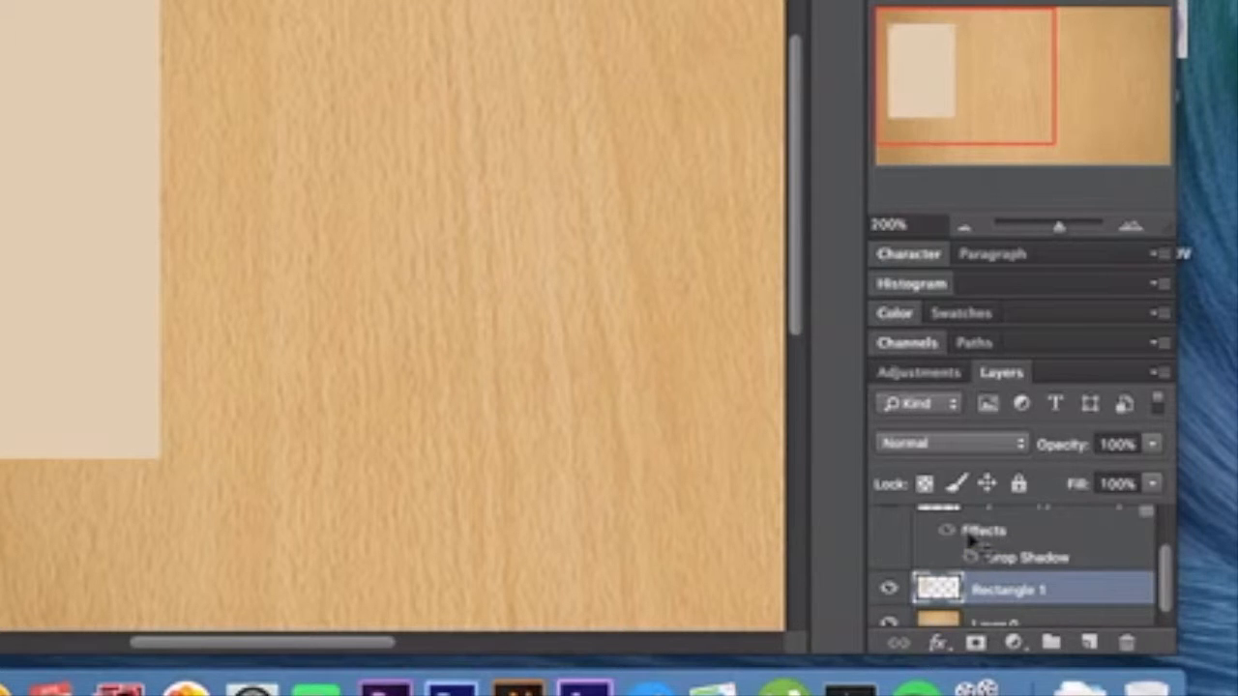
Duplicate the Rectangle 1 layer three times and reselect the original Rectangle 1
key("super+j")
key("super+j")
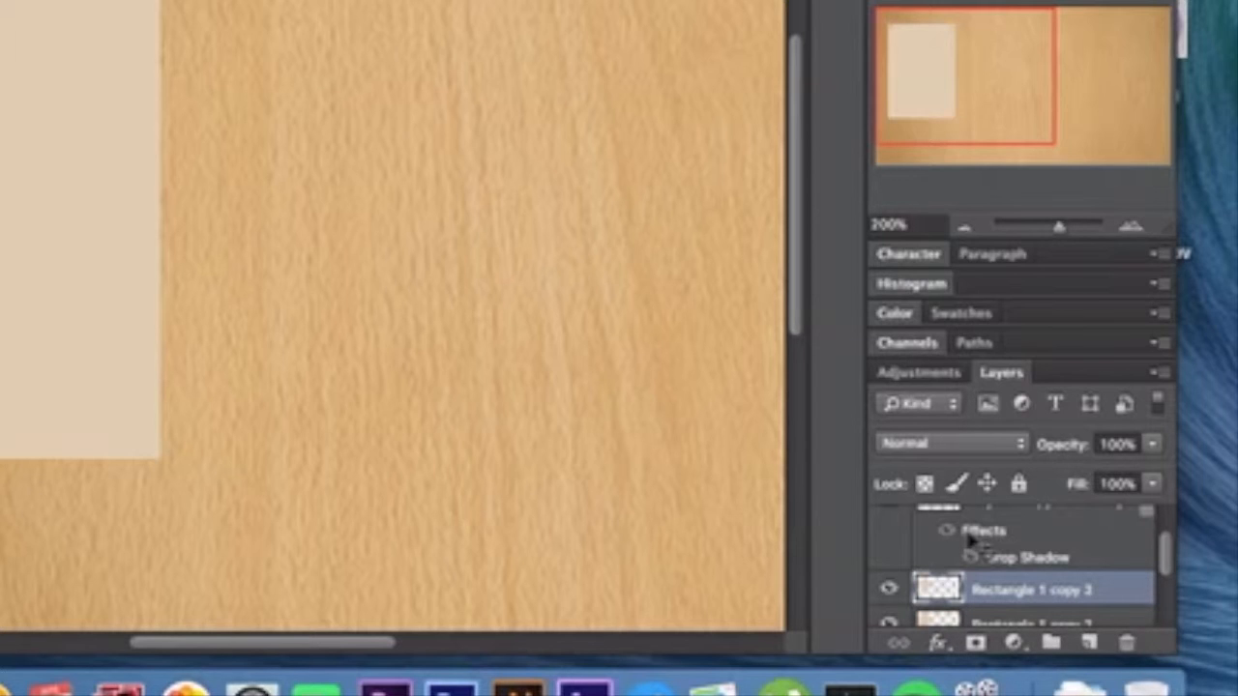
scroll(1091, 585, "down", 3)
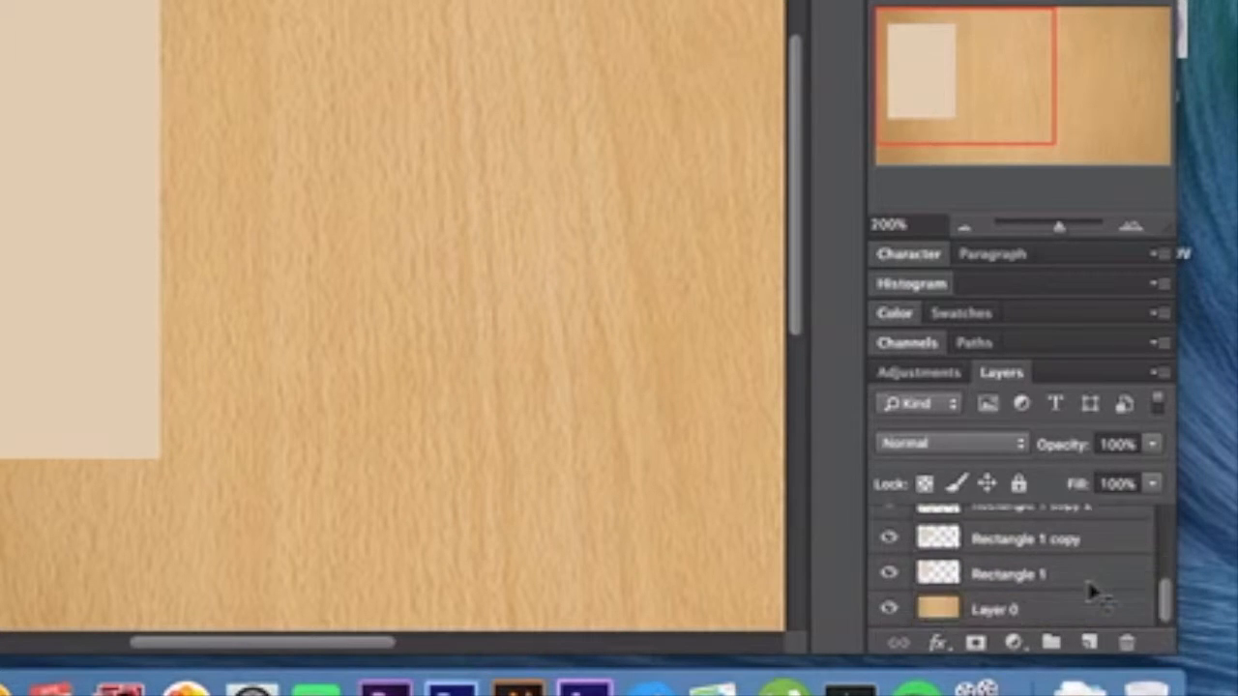
left_click(1073, 578)
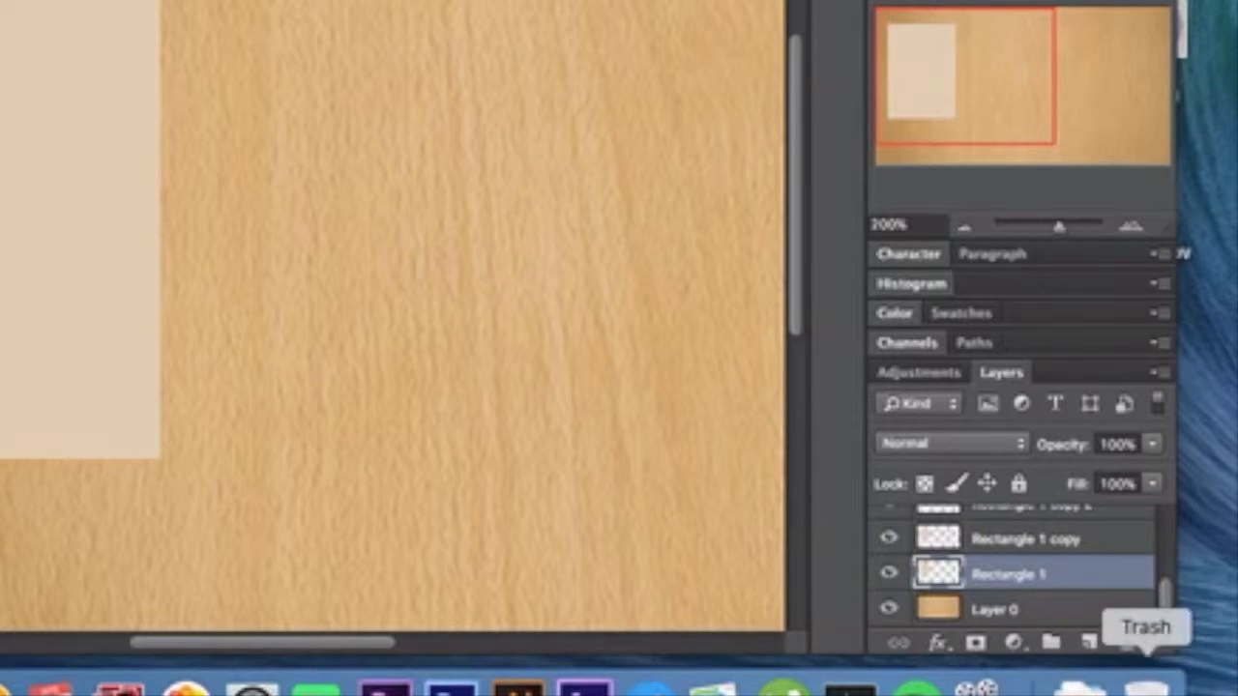
Hide the layers Rectangle 1 copy, Rectangle 1 copy 2 and Rectangle 1 copy 3
scroll(1006, 572, "up", 2)
left_click(888, 549)
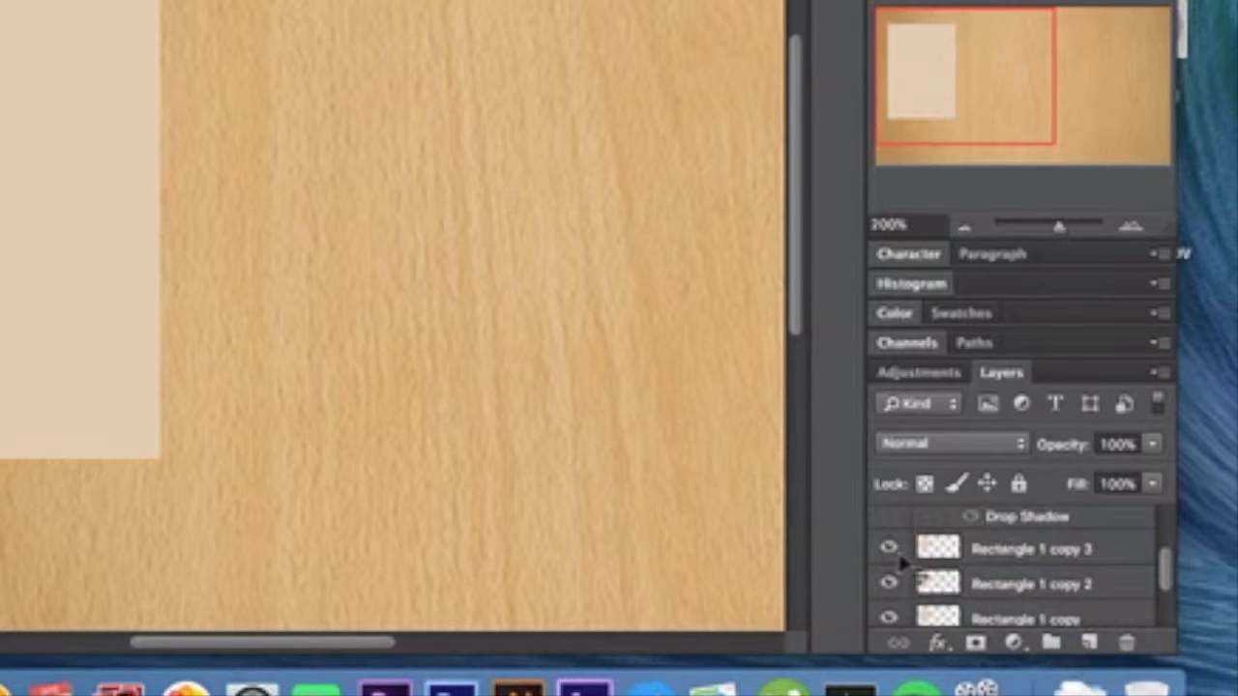
left_click(888, 583)
left_click(888, 618)
scroll(900, 613, "down", 2)
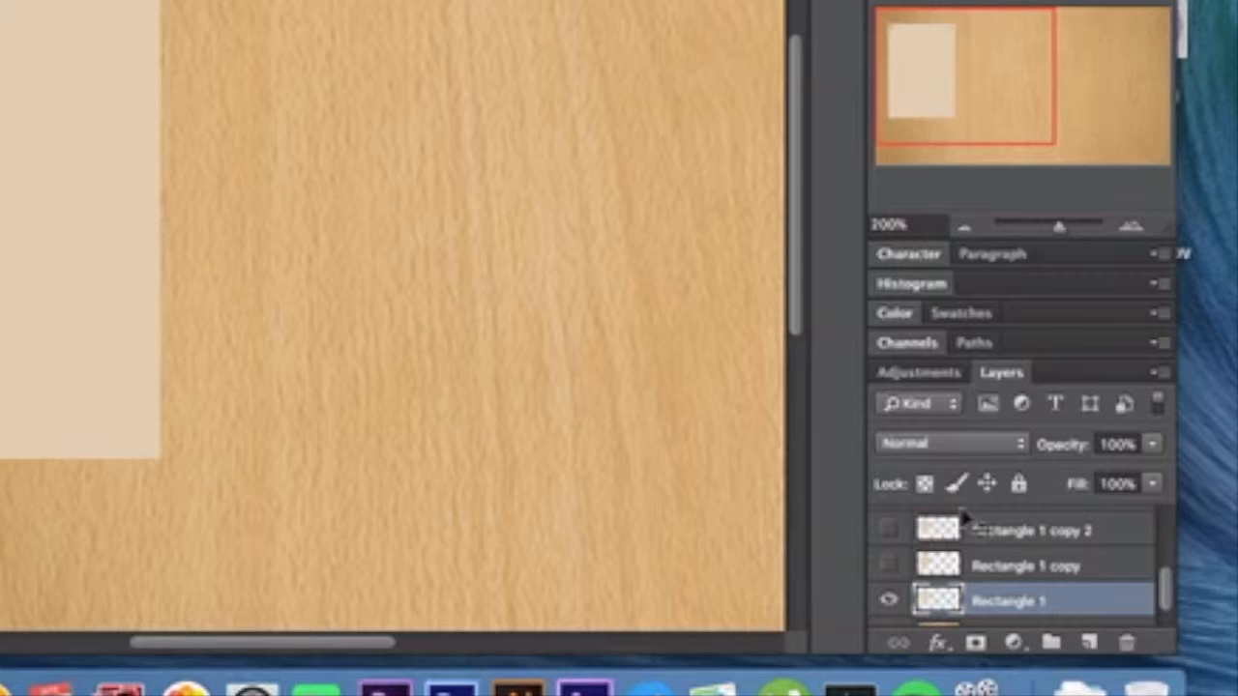
scroll(964, 523, "down", 1)
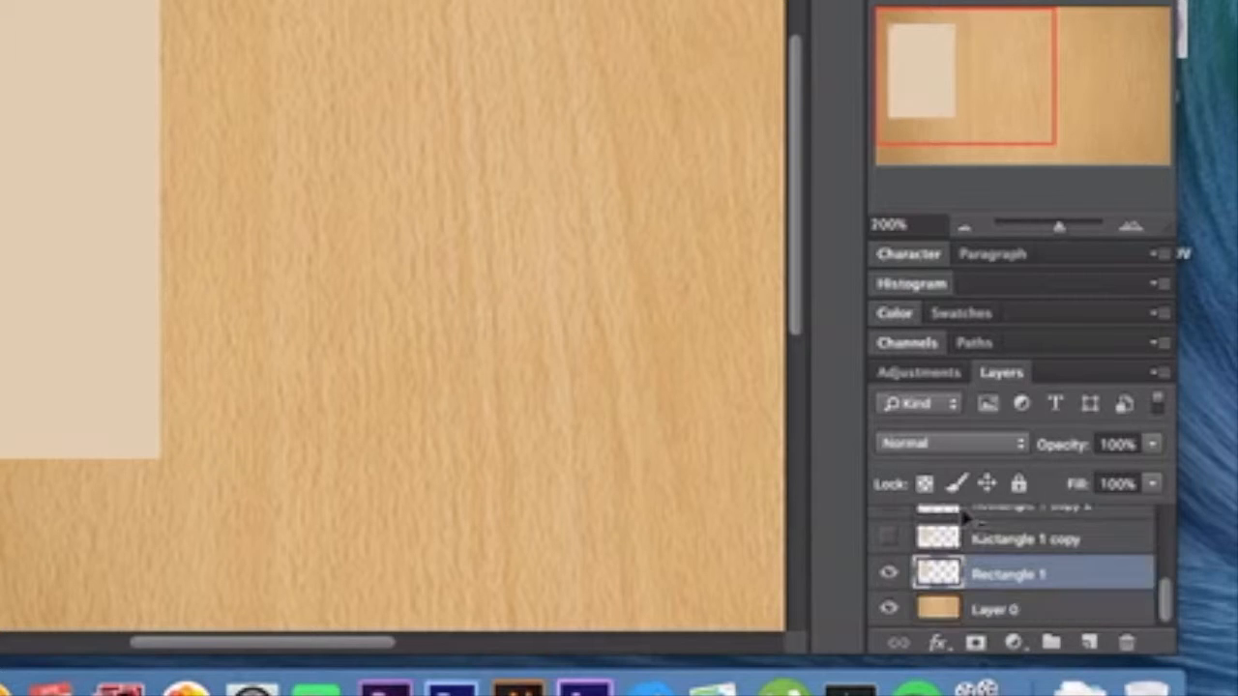
Duplicate the wood background Layer 0 four times
left_click(1028, 612)
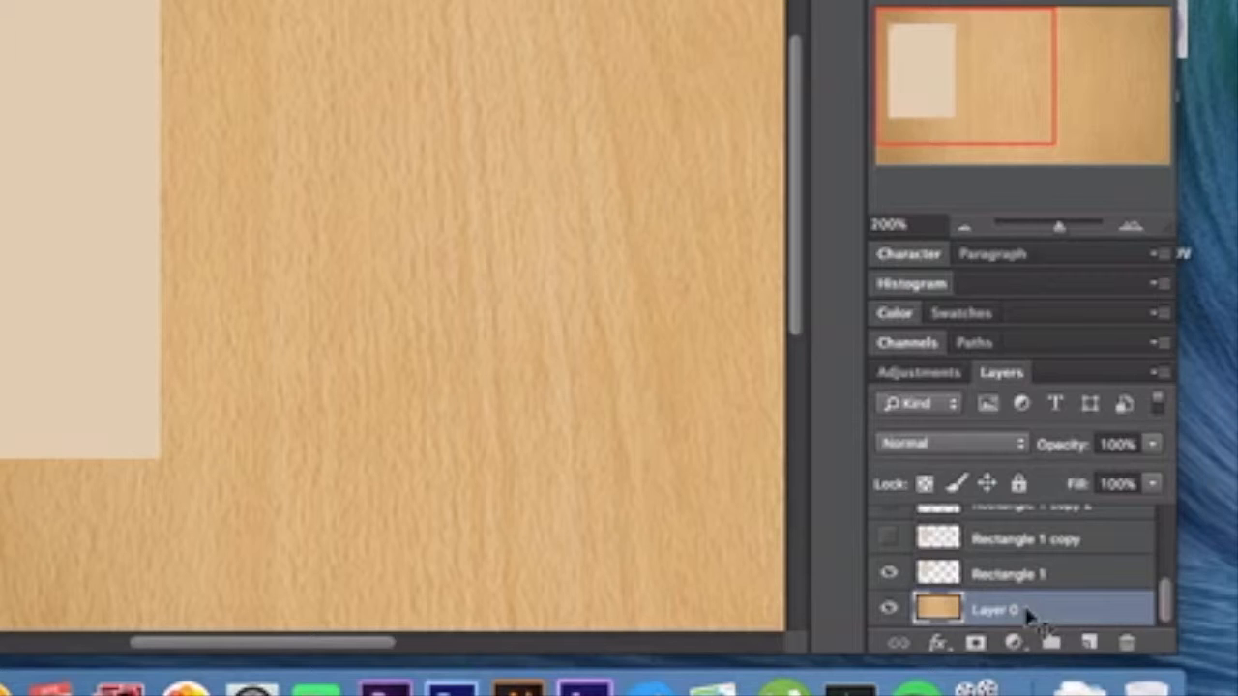
key("super+j")
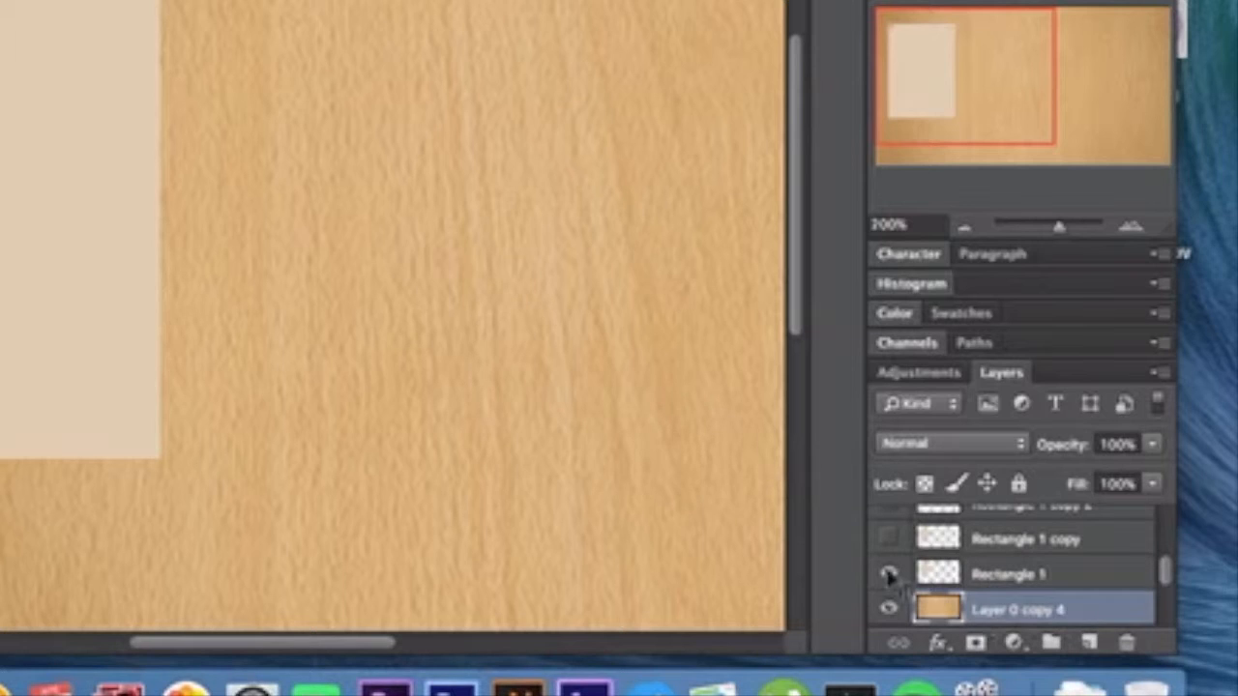
scroll(904, 611, "down", 2)
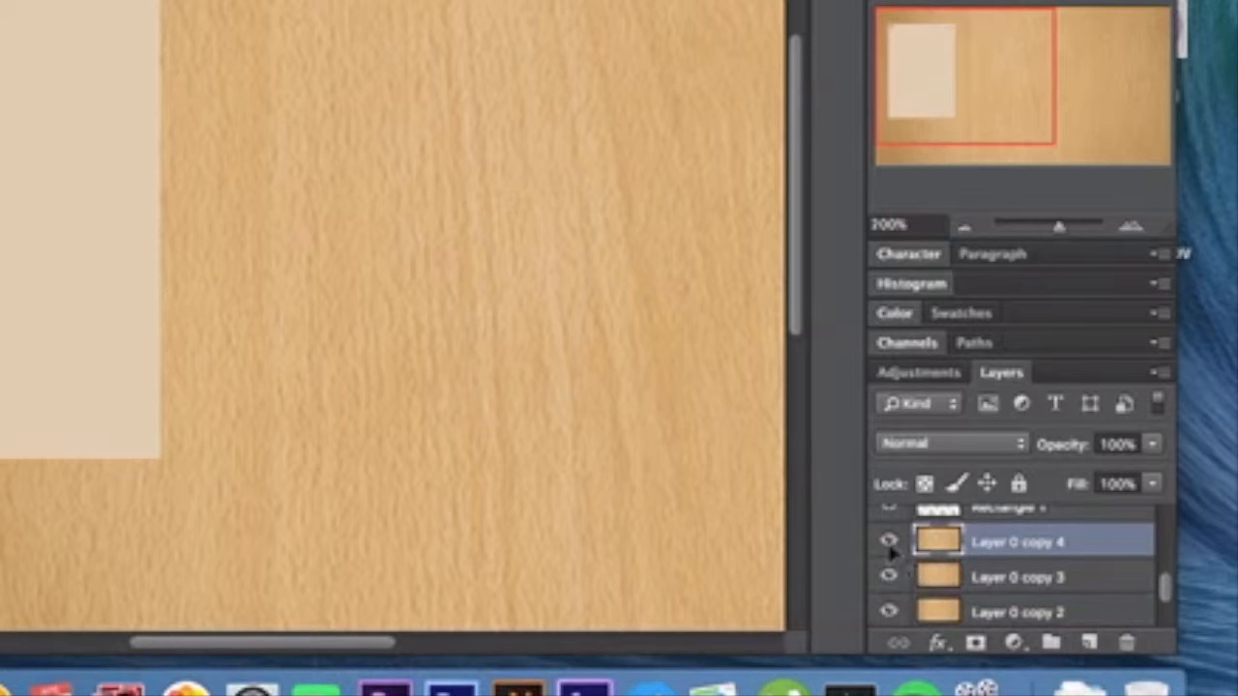
Hide Layer 0 copy 2, copy 3 and copy 4, and select Layer 0 copy
left_click(888, 541)
left_click(888, 577)
left_click(888, 612)
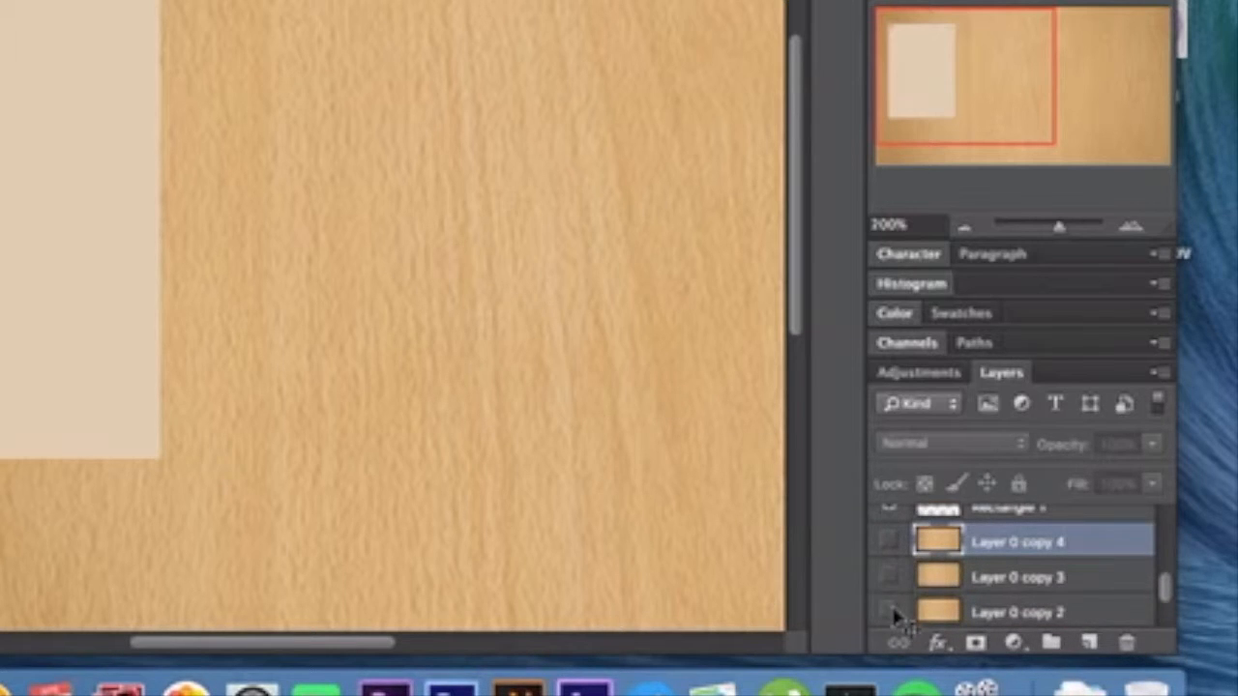
scroll(890, 612, "down", 2)
left_click(975, 578)
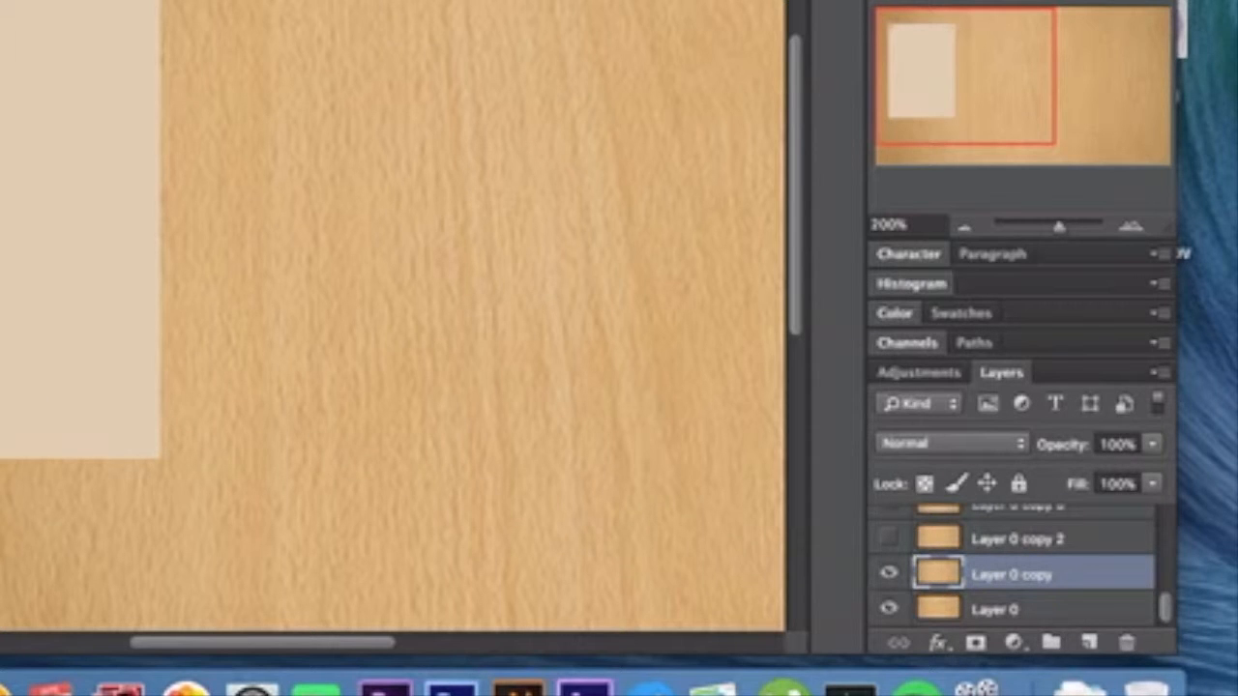
Add the letter "J" in 109 pt Stencil Std on the beige rectangle and move it toward the rectangle's middle
left_click(74, 628)
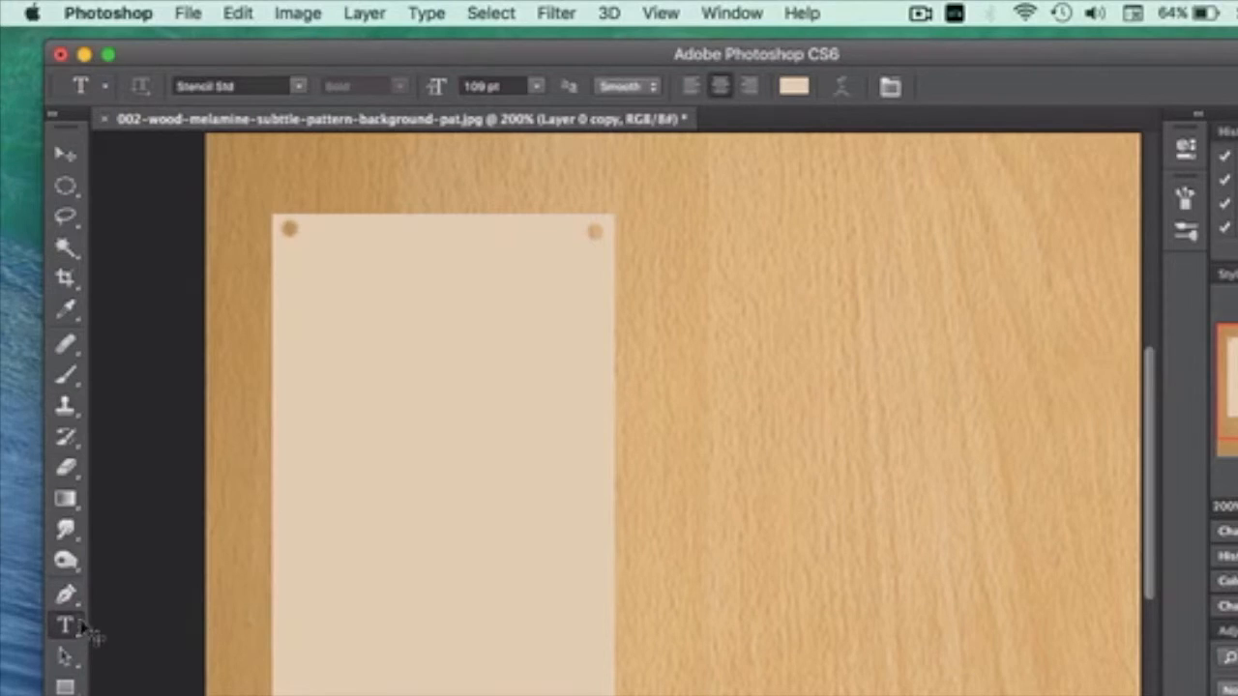
left_click(300, 86)
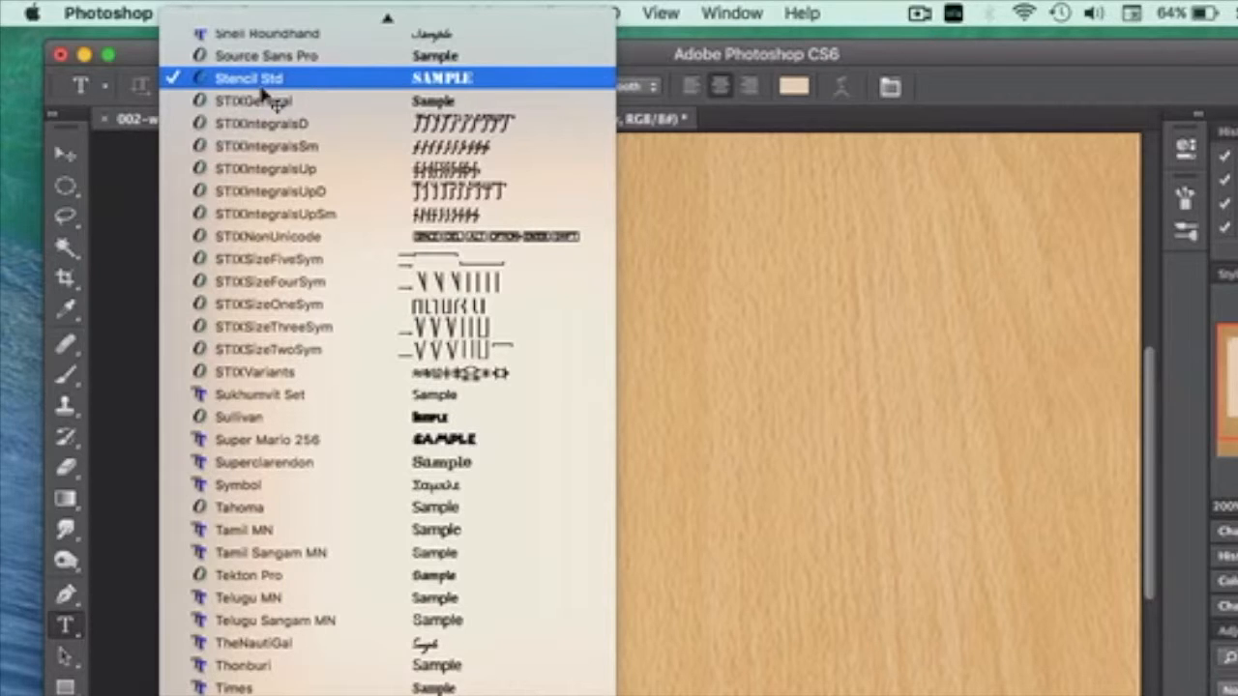
left_click(140, 218)
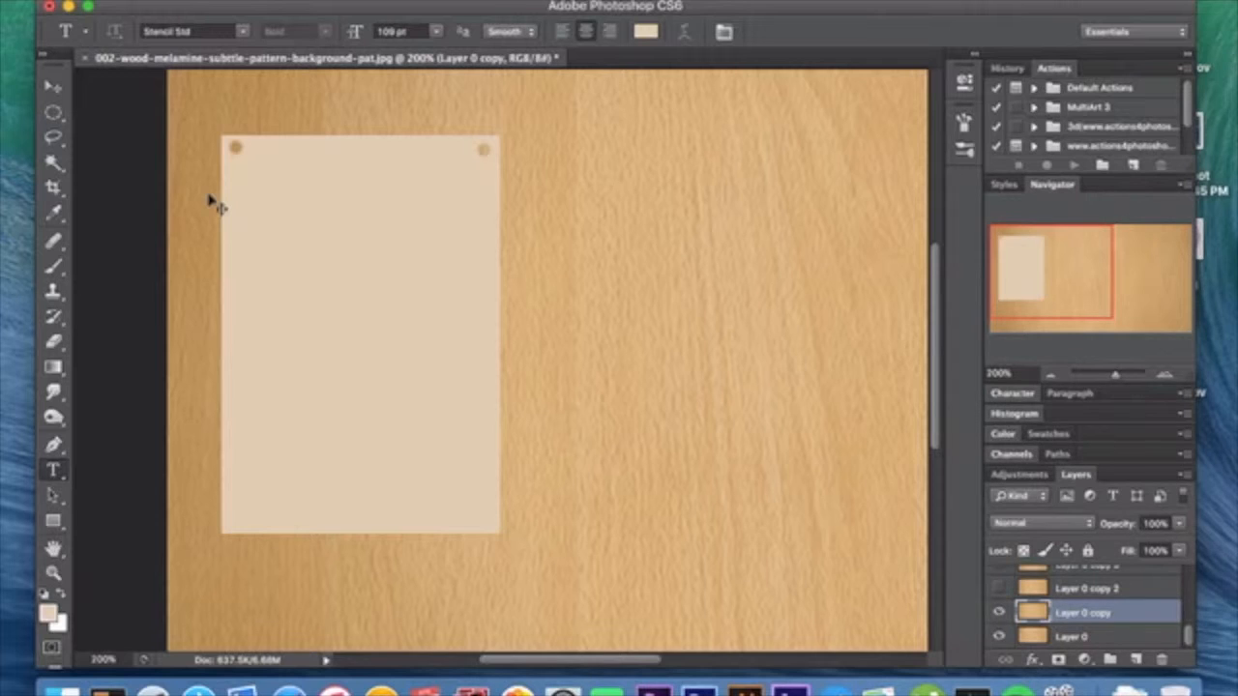
left_click(311, 294)
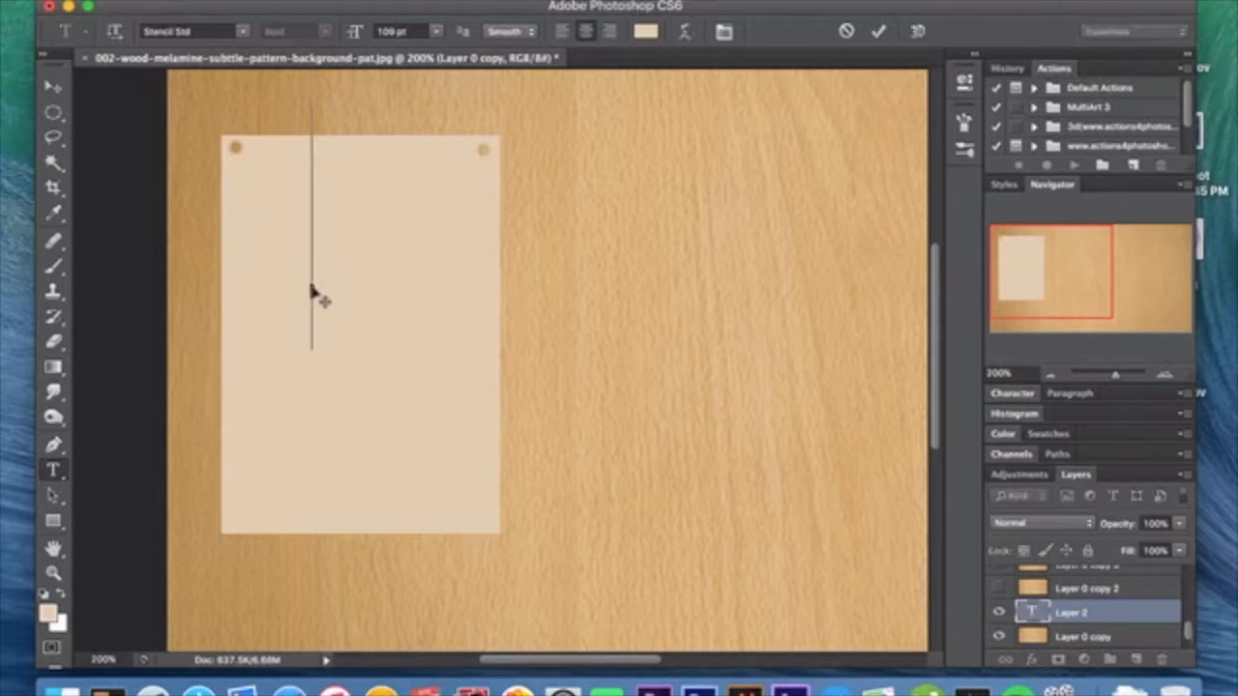
type("J")
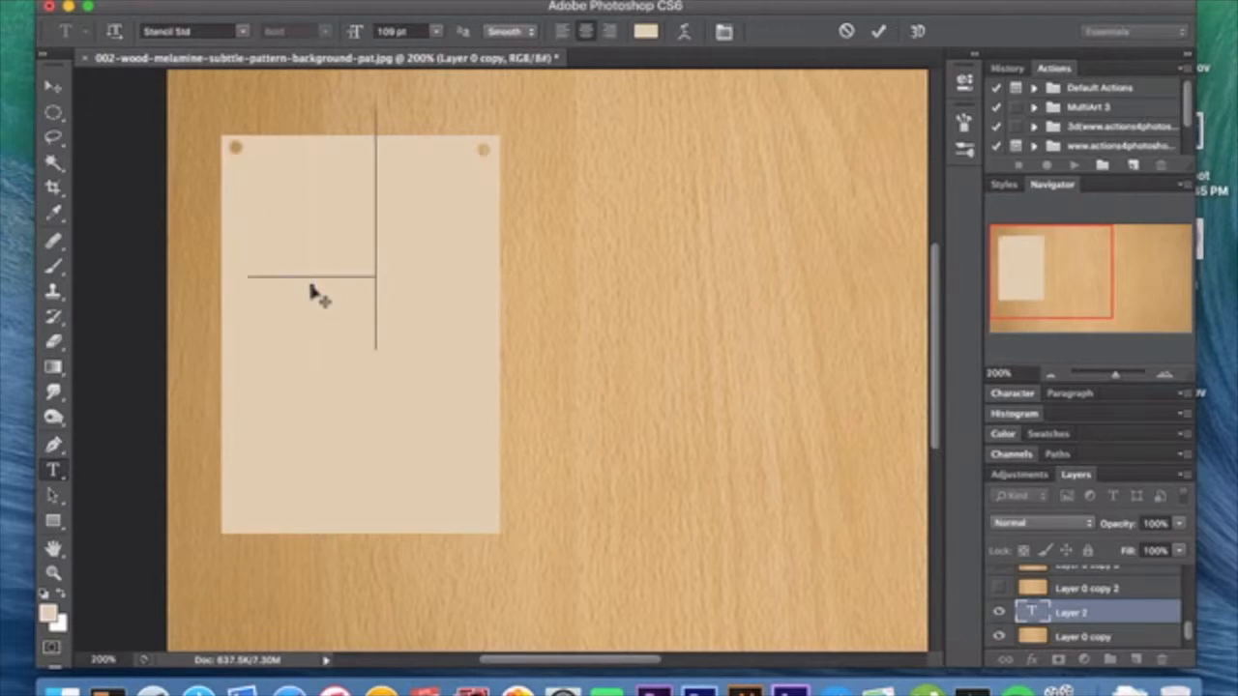
left_click(53, 87)
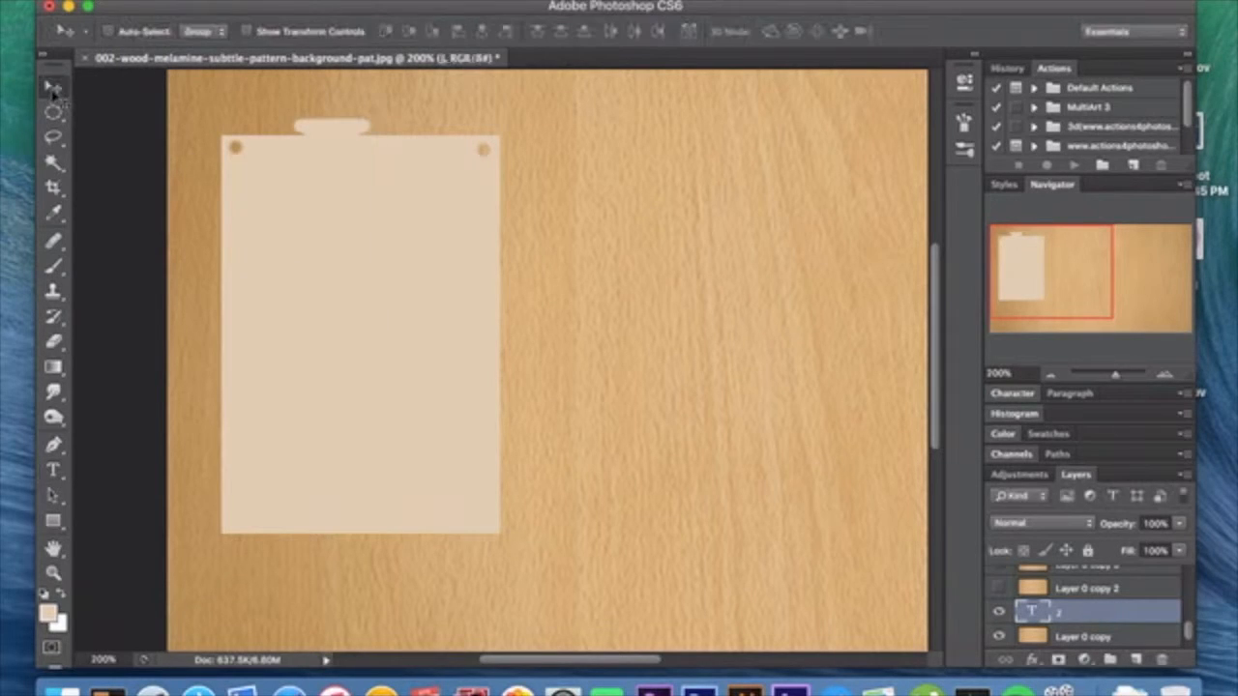
left_click_drag(344, 271, 380, 358)
Set the text color of the letter J to black
left_click(53, 472)
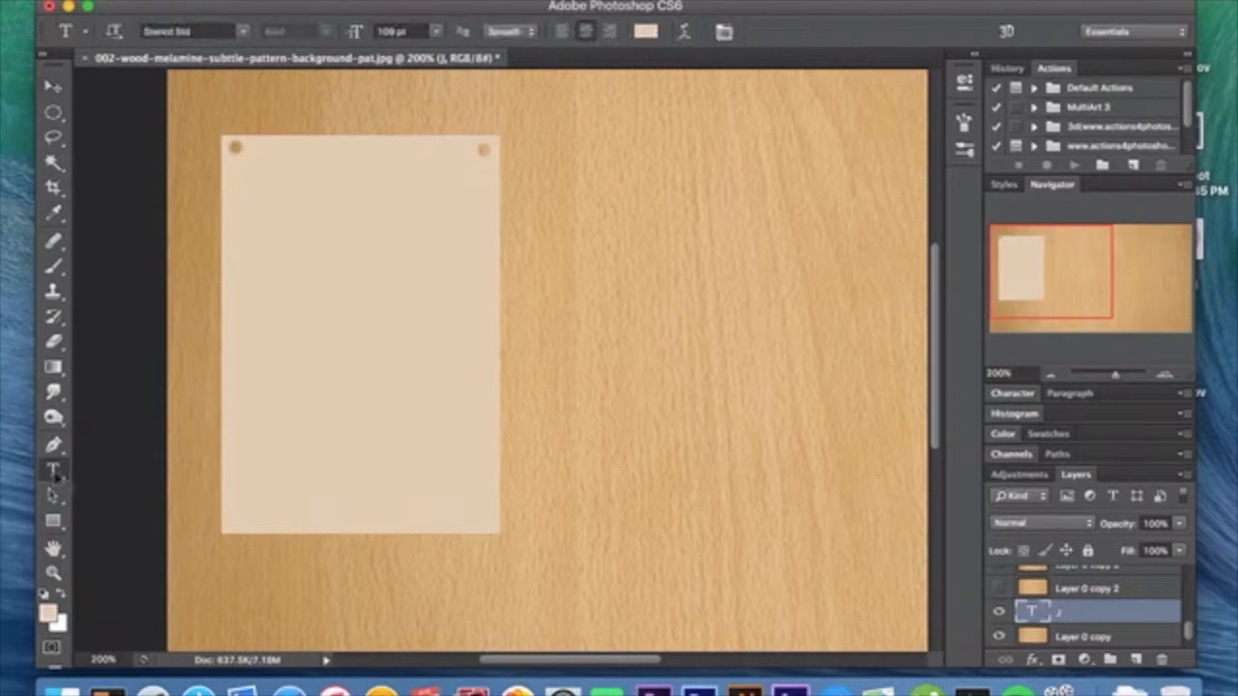
double_click(302, 302)
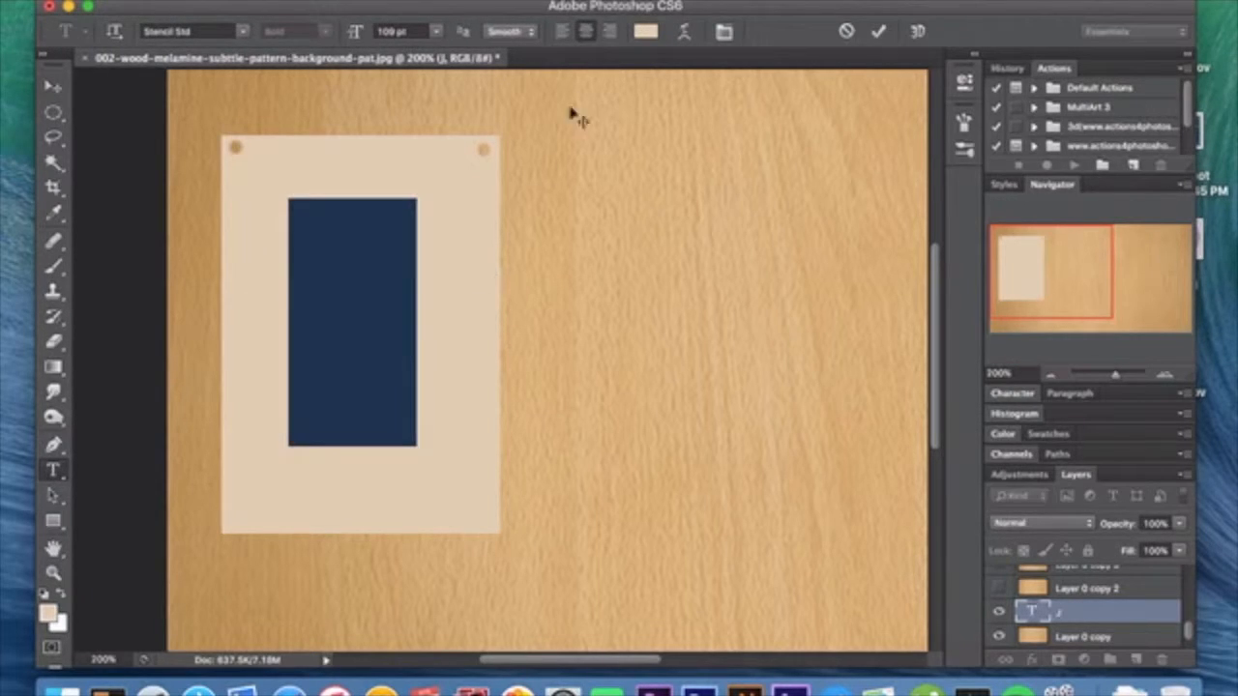
left_click(645, 31)
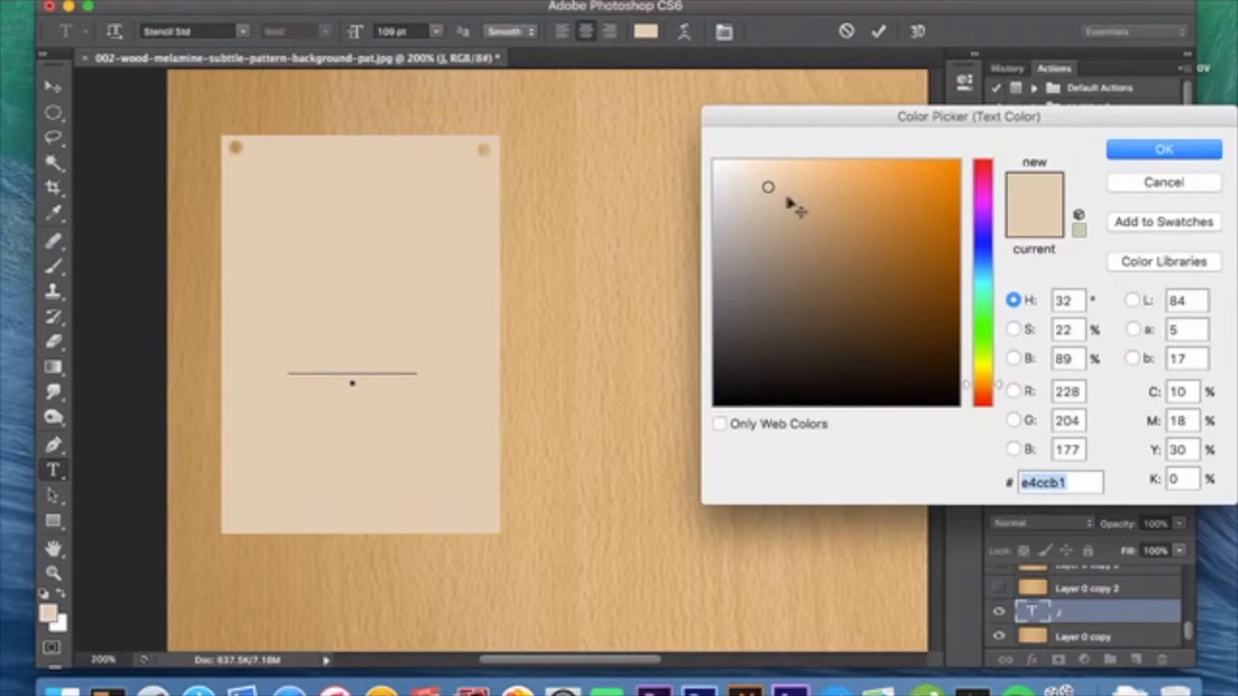
left_click_drag(904, 196, 880, 412)
key("Return")
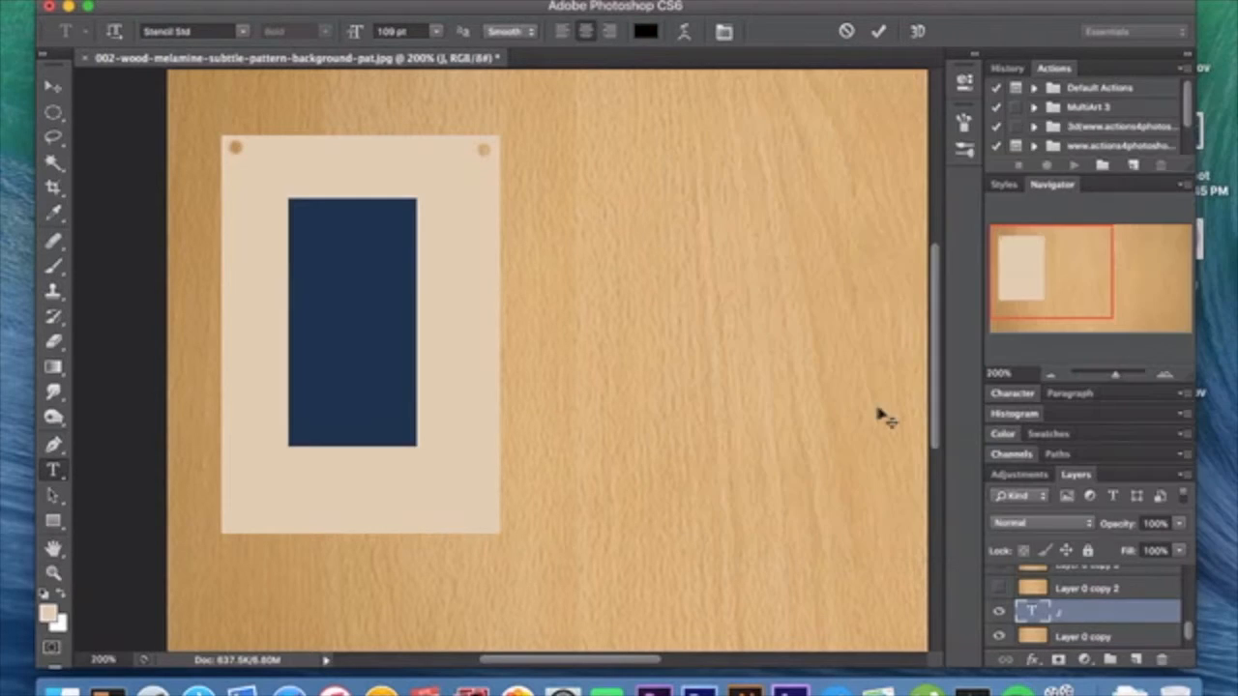
Move the J text layer to the top of the layer stack and center the letter on the beige rectangle
left_click(53, 86)
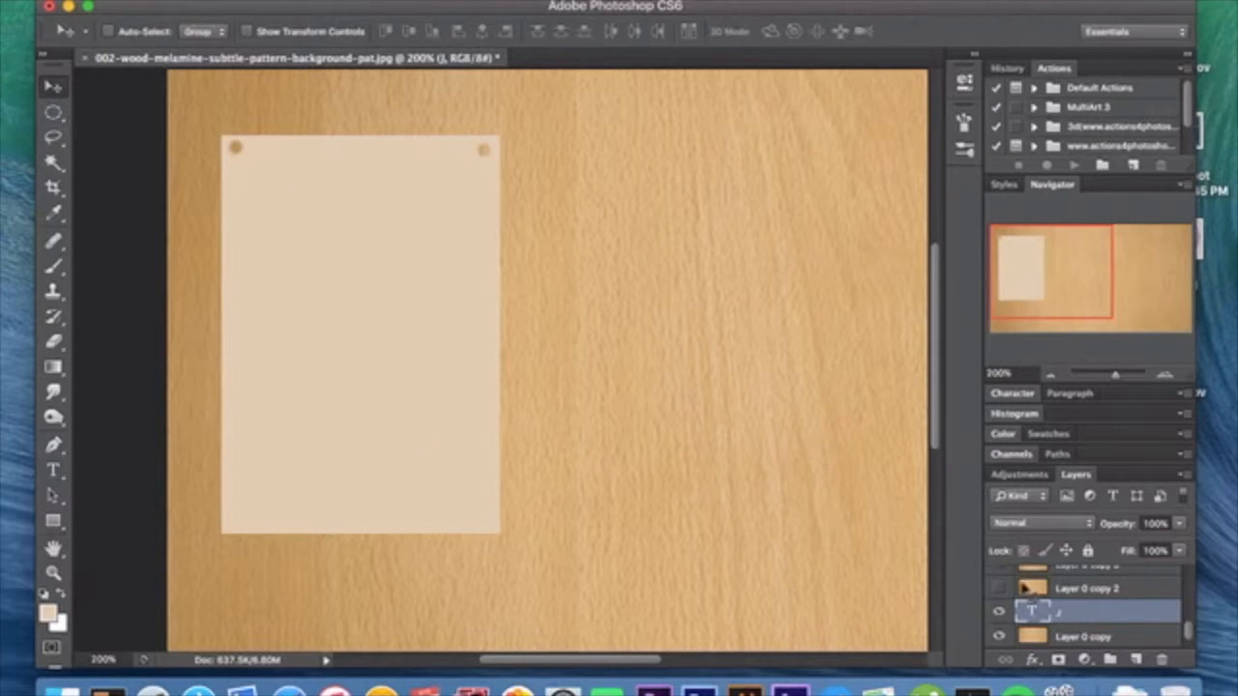
left_click_drag(1117, 612, 1122, 571)
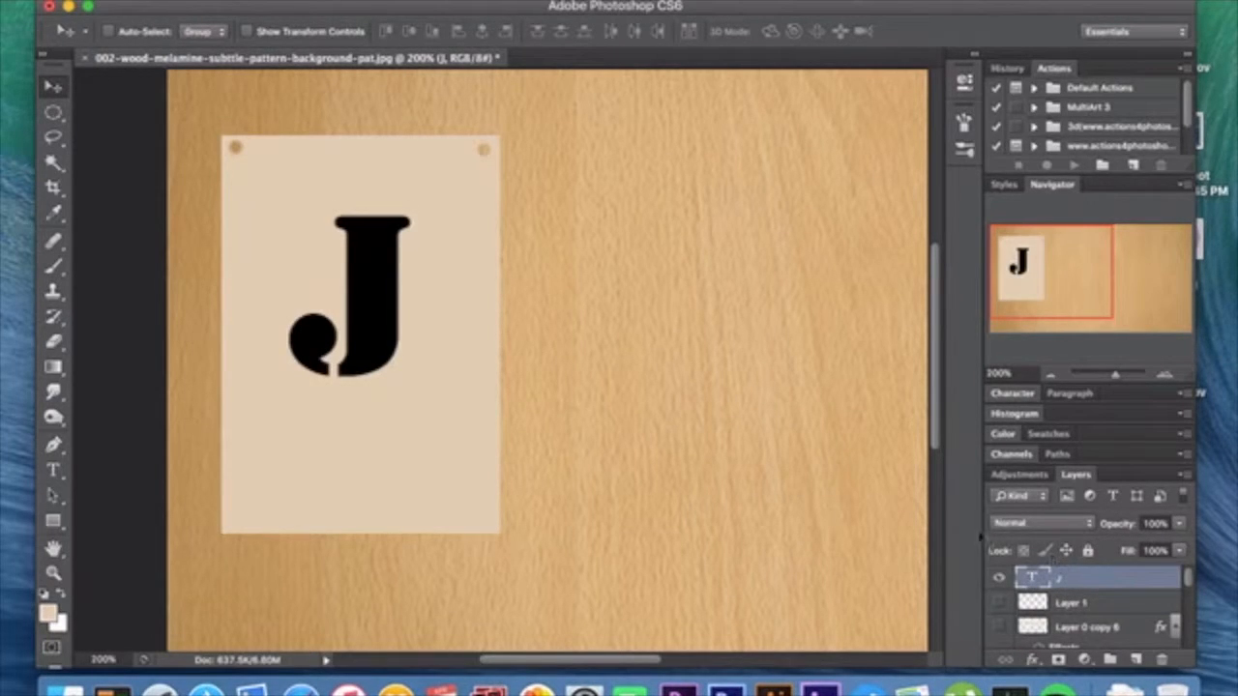
left_click_drag(367, 339, 370, 360)
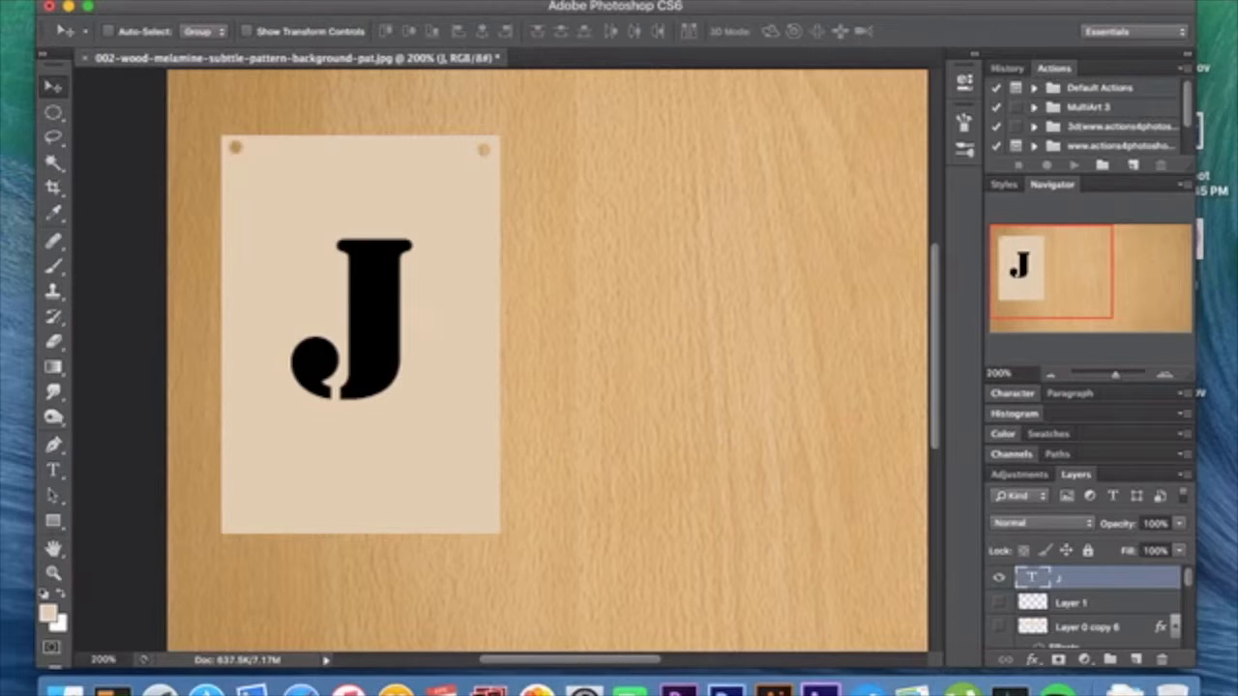
left_click(293, 1)
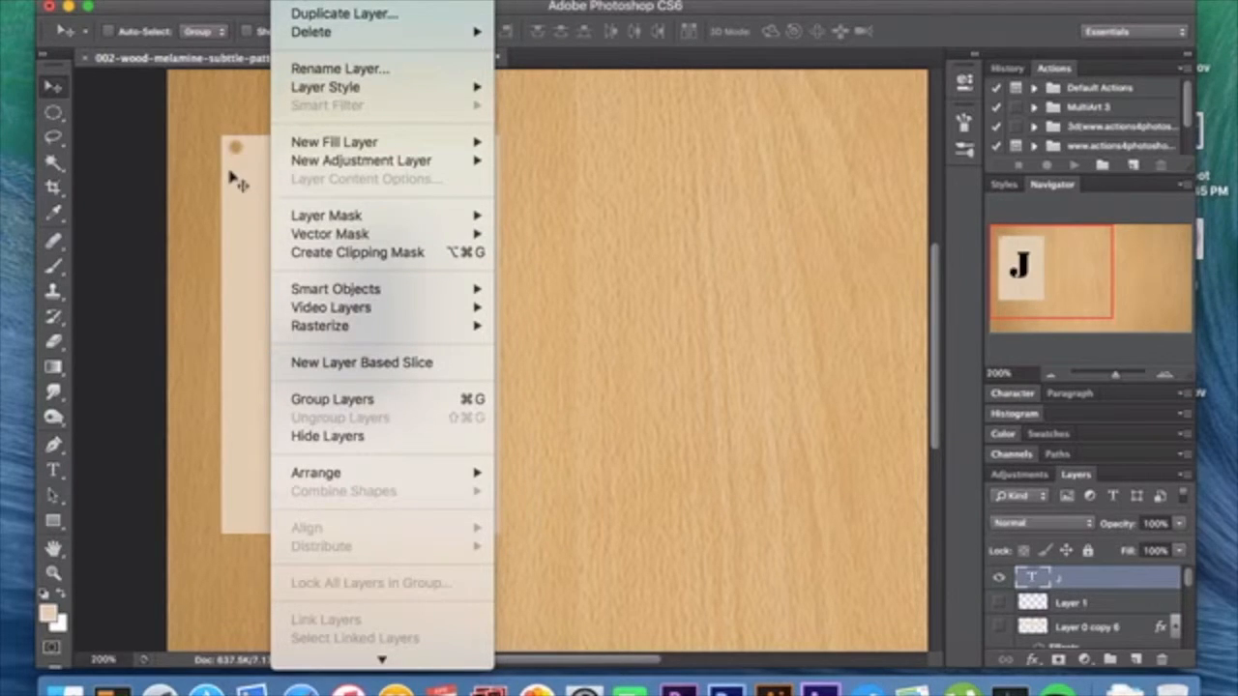
left_click(143, 196)
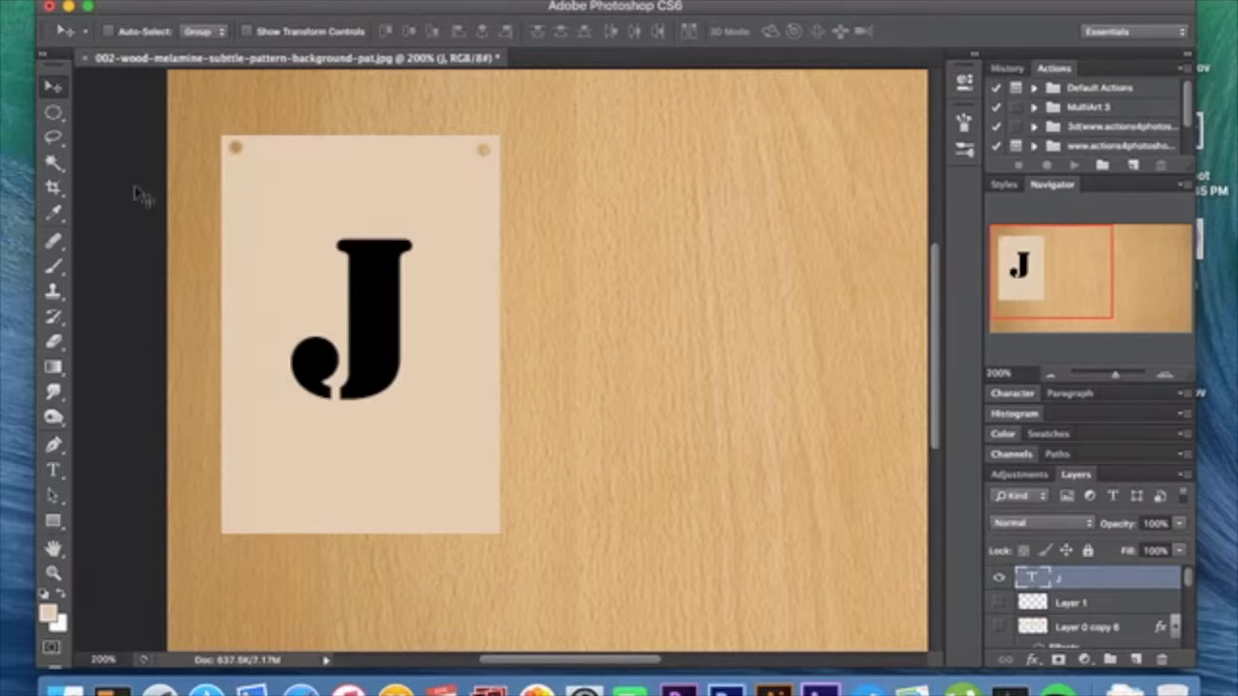
Load the J text layer's outline as a selection and use it as a layer mask on Layer 0 copy
left_click(1033, 579, "super")
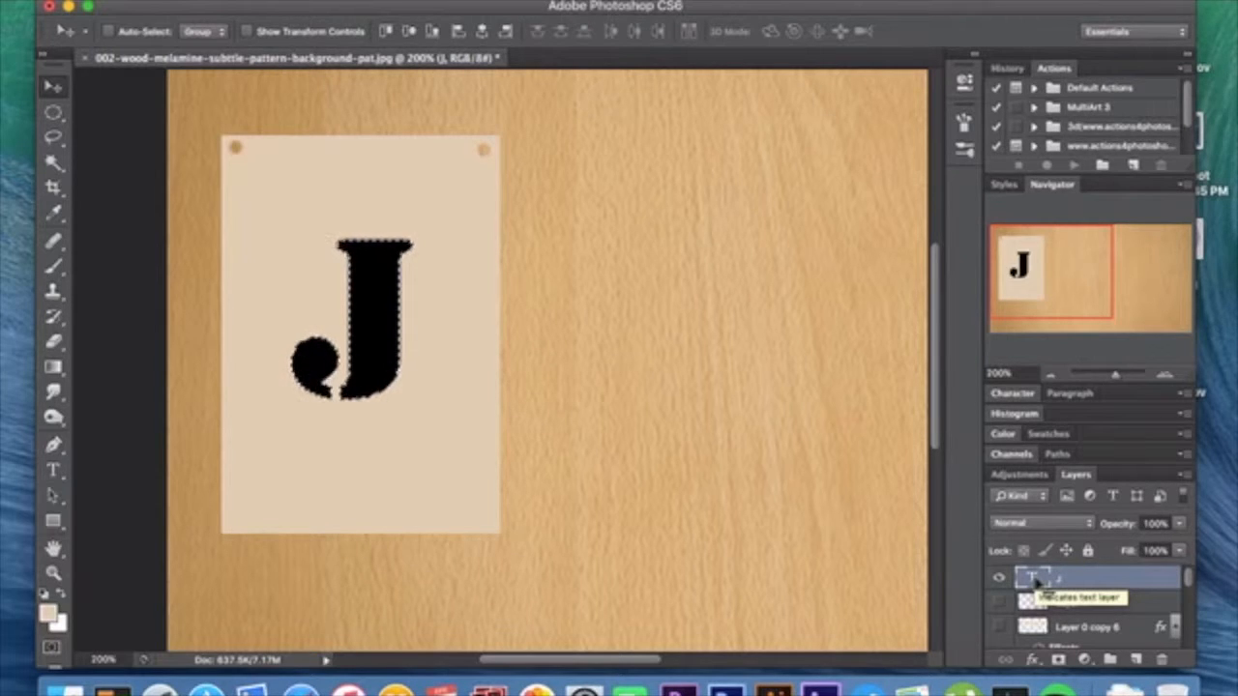
scroll(1035, 581, "down", 5)
scroll(1035, 581, "down", 5)
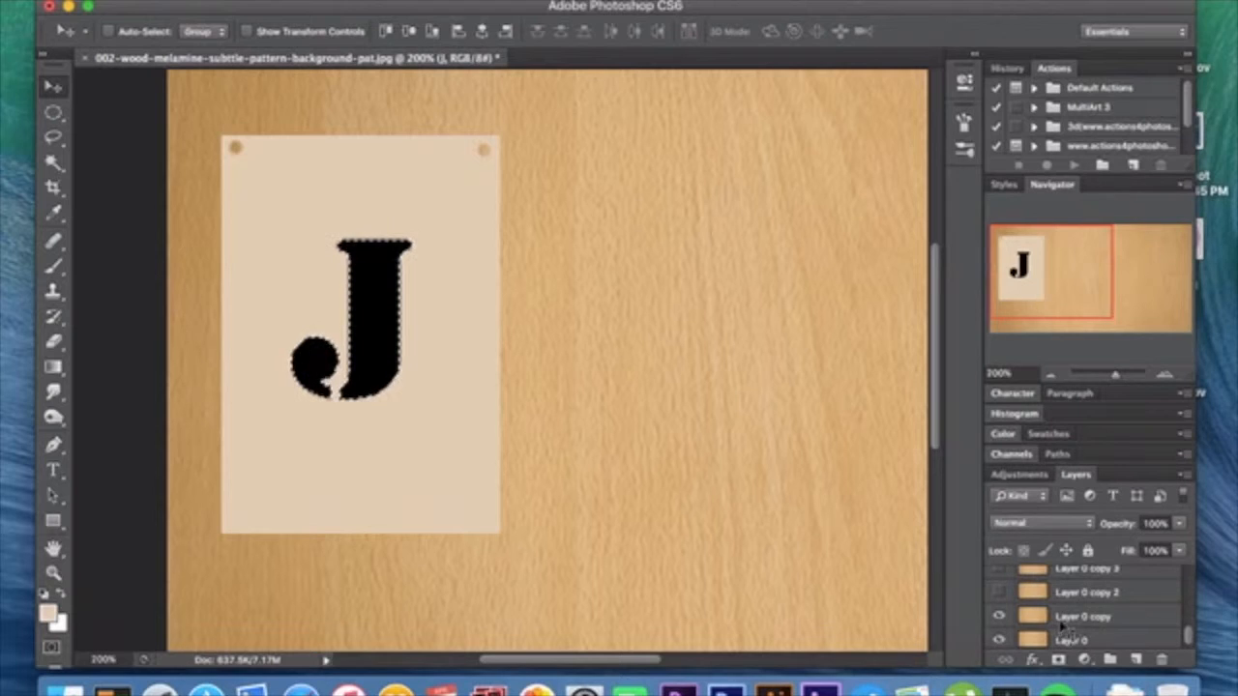
left_click(1063, 624)
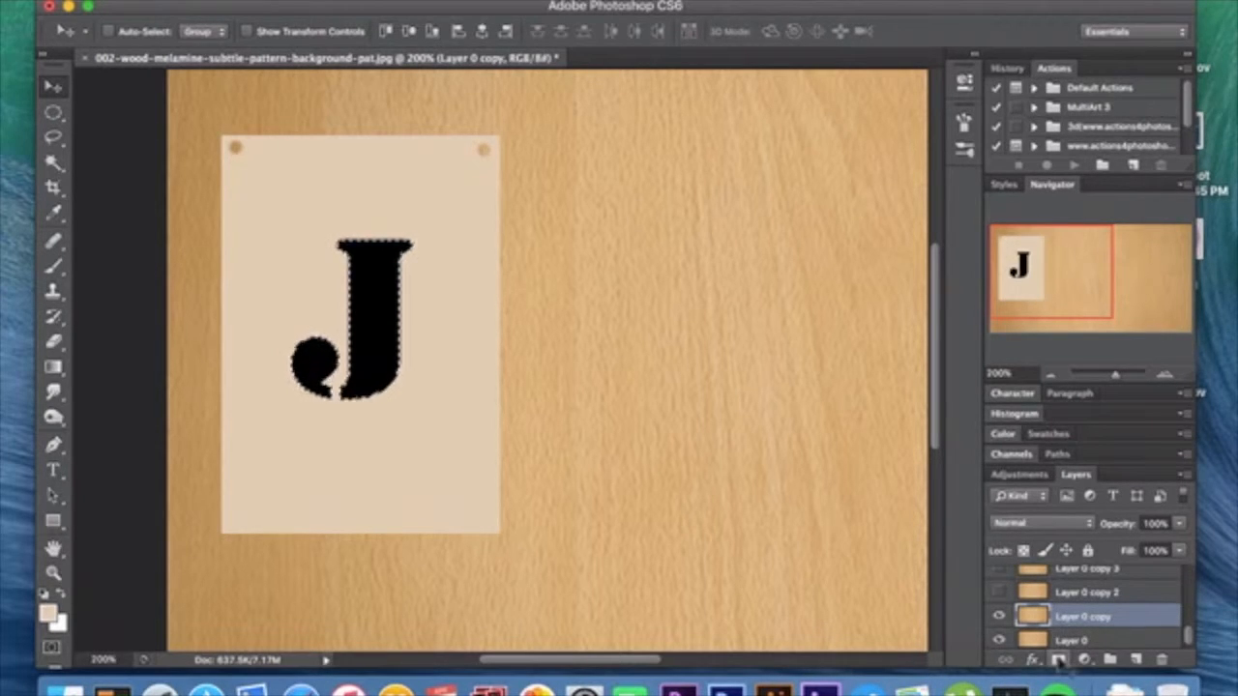
left_click(1059, 660)
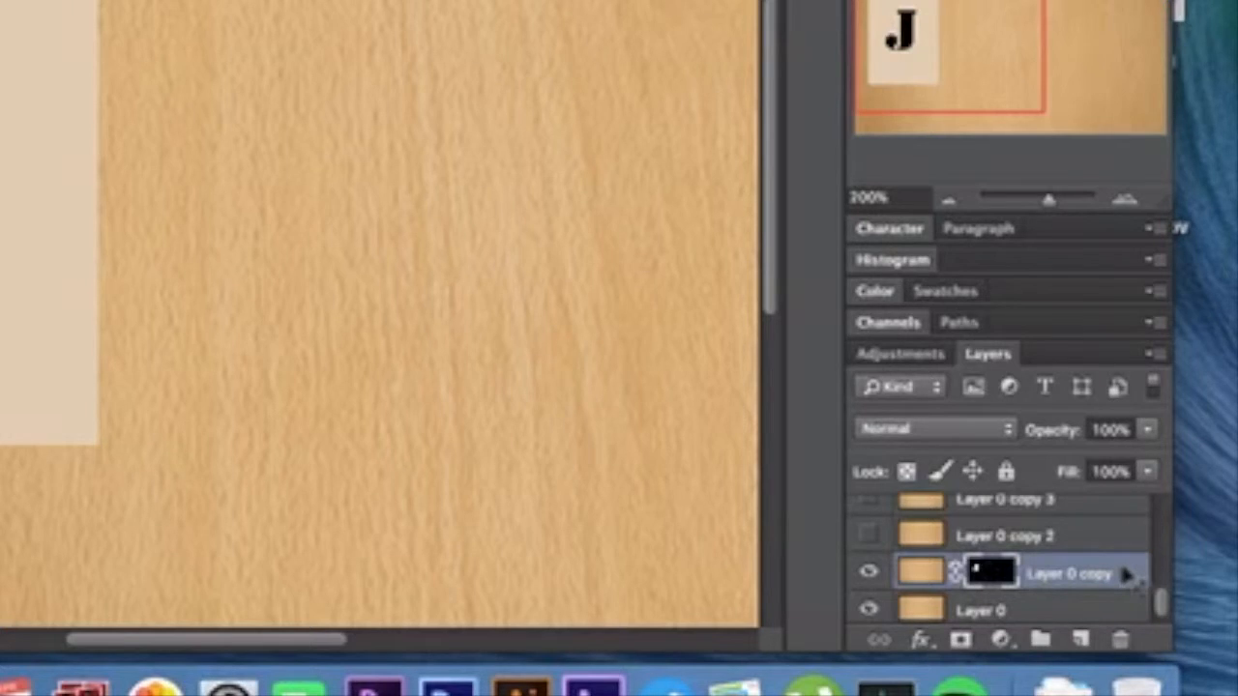
Move the masked Layer 0 copy to the top of the layer stack and delete the J text layer
left_click_drag(1165, 616, 1165, 572)
mouse_move(1127, 508)
left_mouse_down()
mouse_move(1132, 484)
mouse_move(1128, 503)
left_mouse_up()
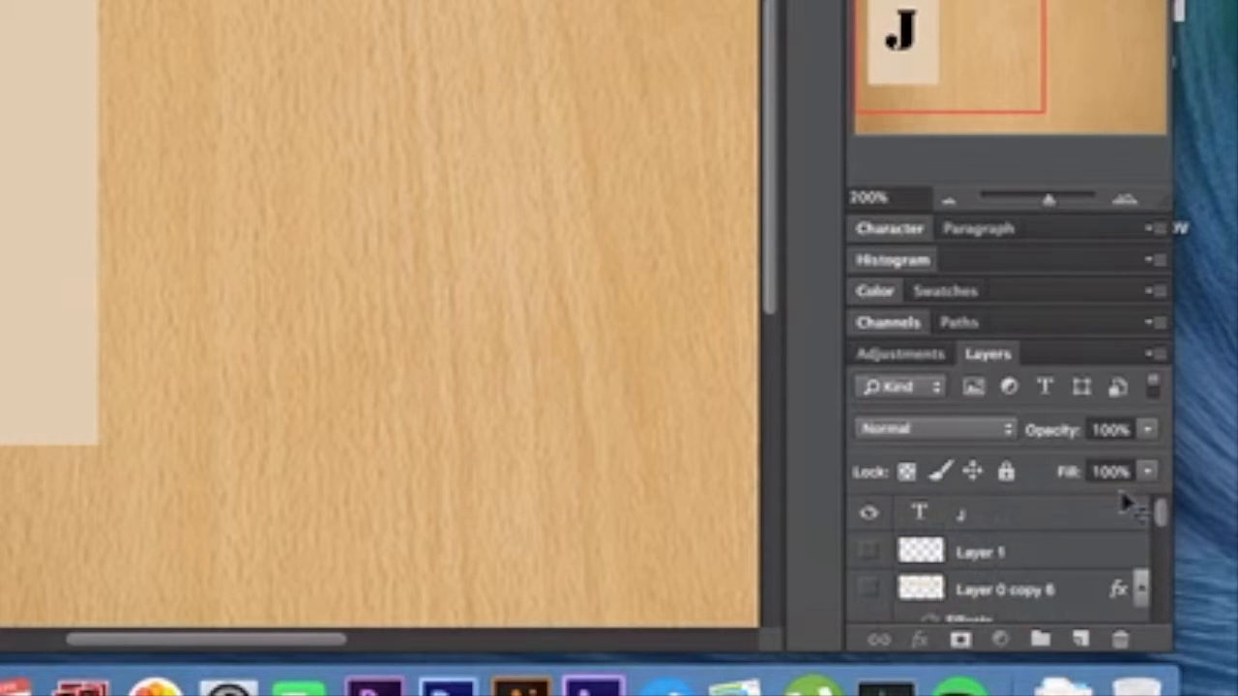
scroll(1085, 549, "down", 5)
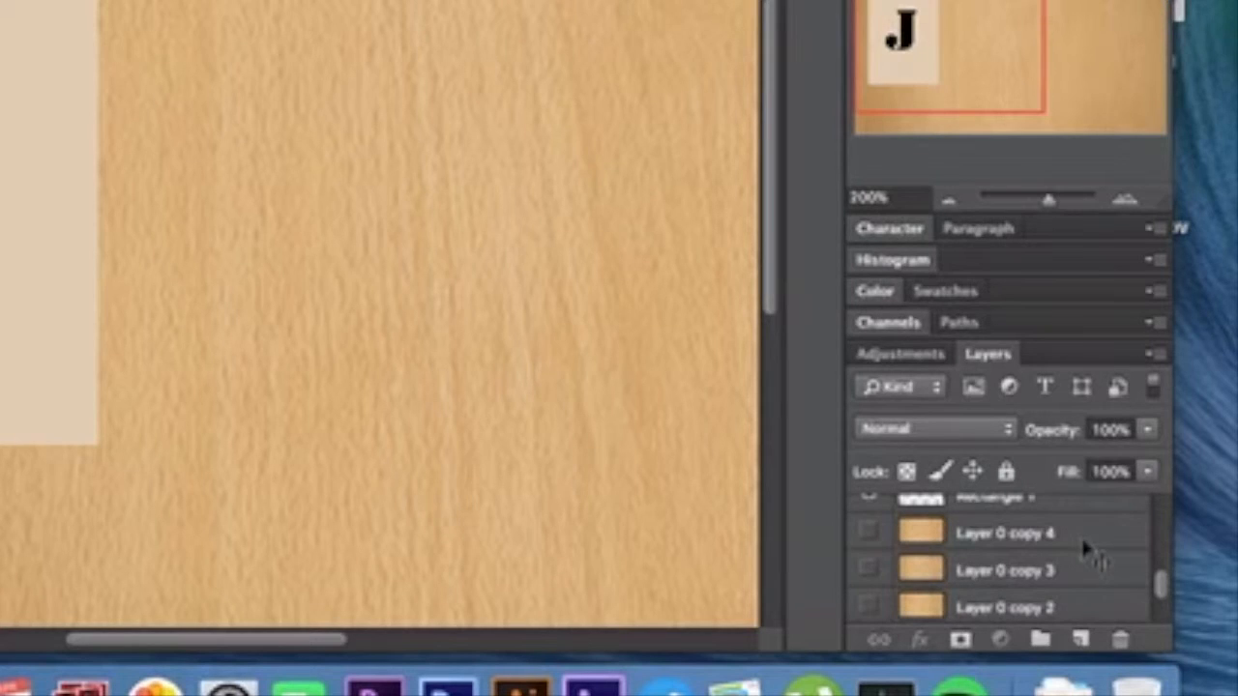
scroll(1093, 561, "down", 2)
left_click_drag(1114, 569, 1124, 516)
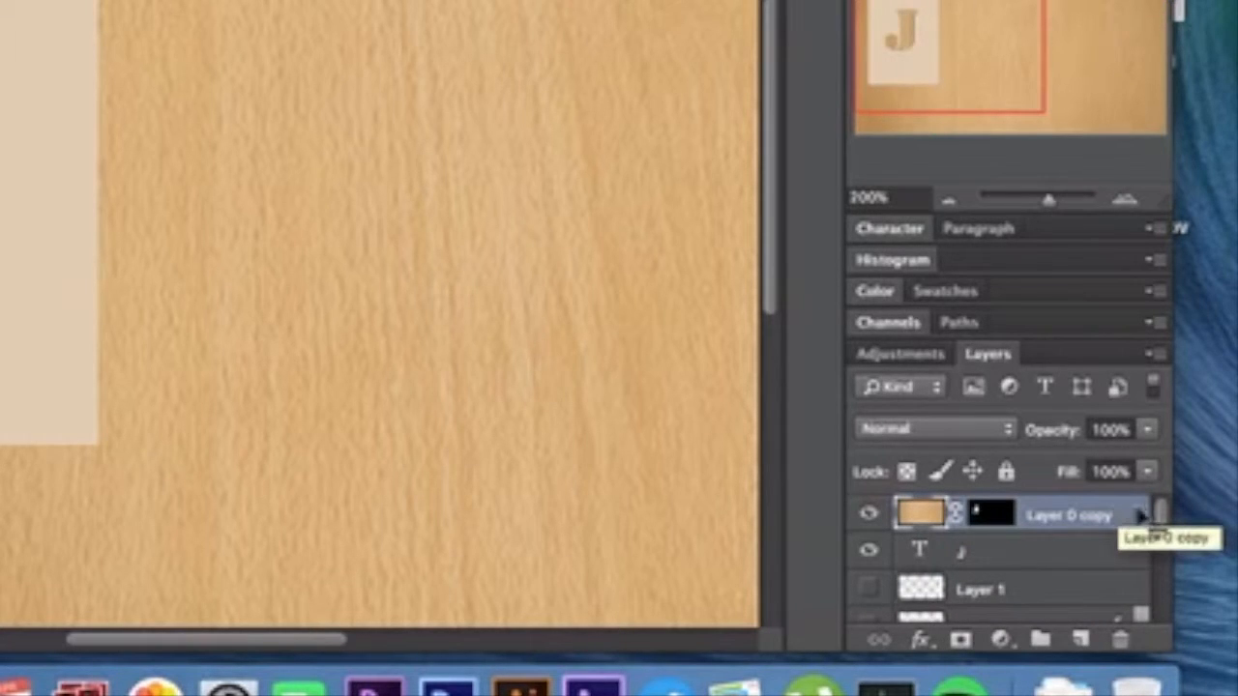
left_click(1069, 553)
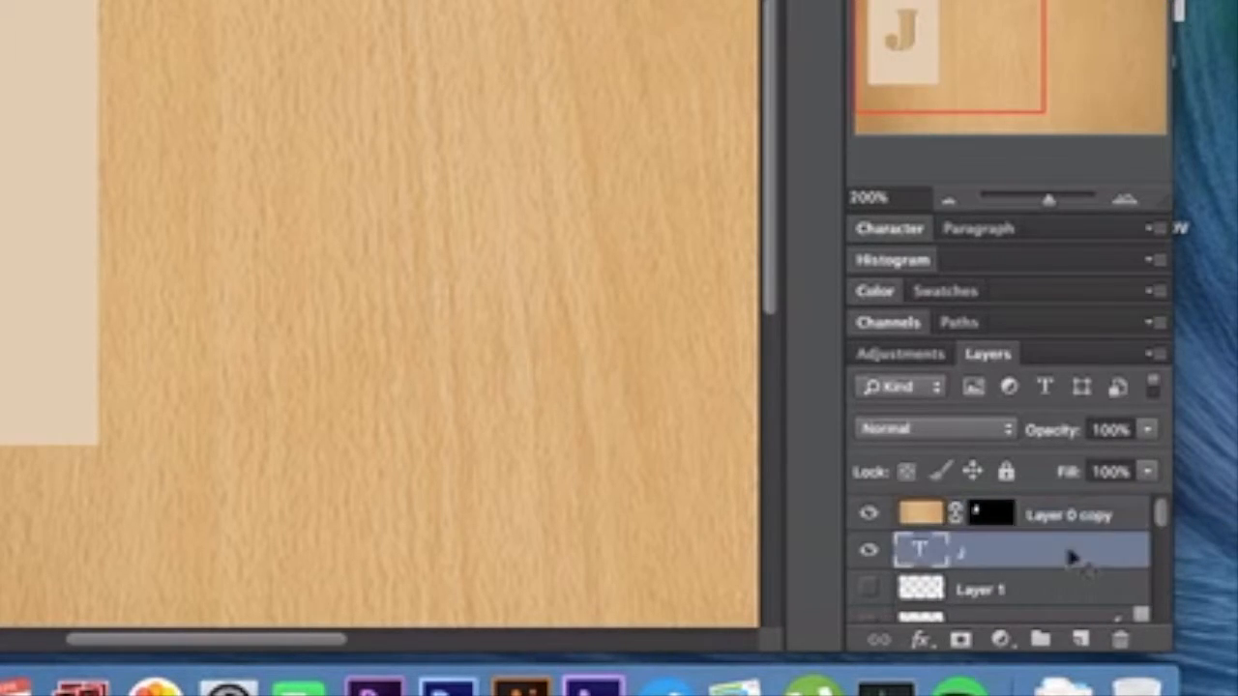
key("Delete")
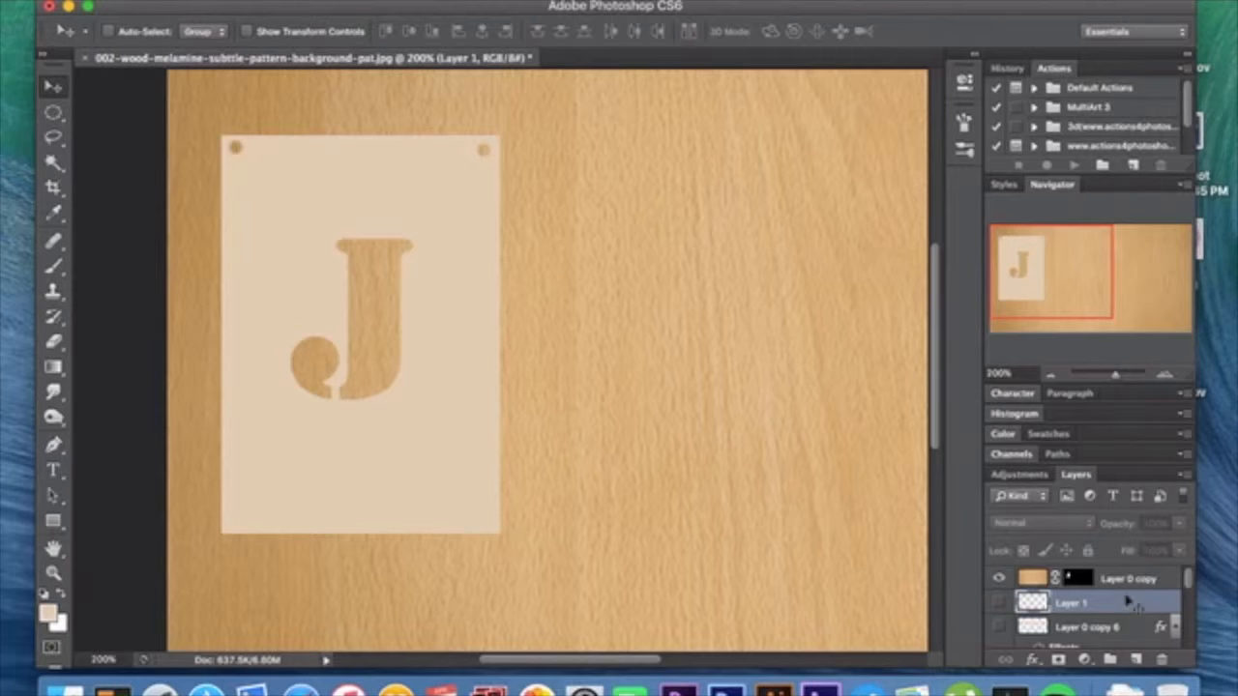
Apply the layer mask of Layer 0 copy permanently to the layer
left_click(1132, 578)
left_click(1083, 577)
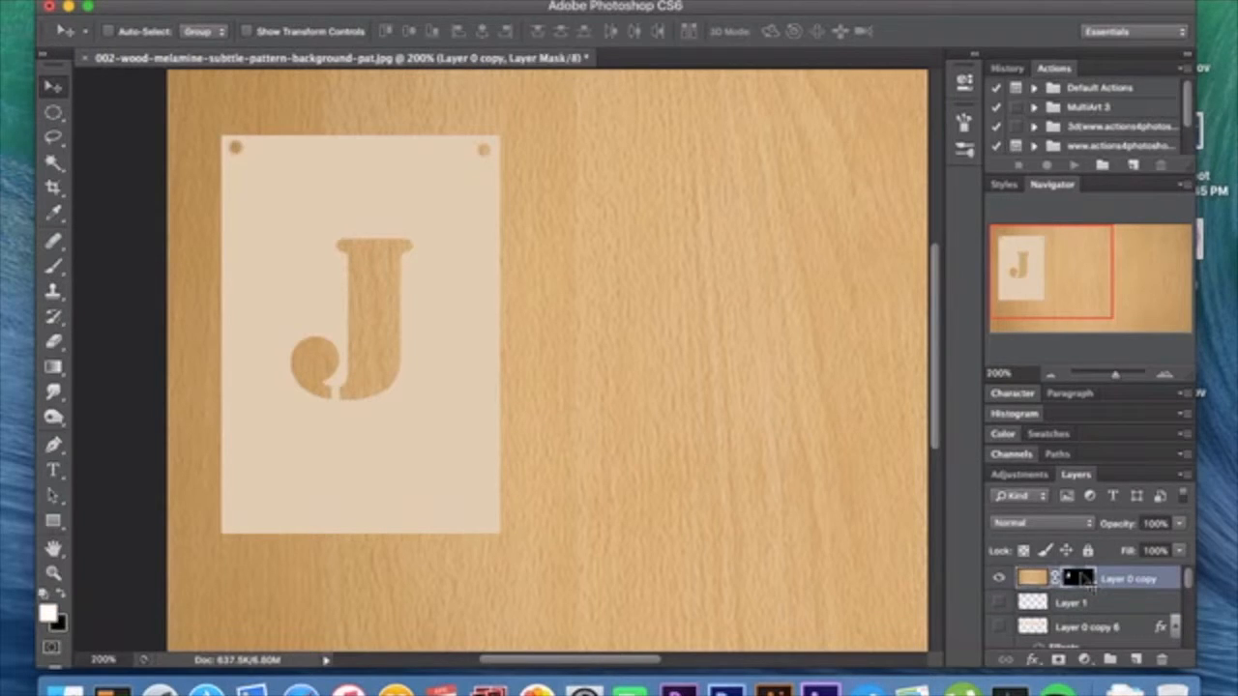
right_click(1083, 577)
left_click(1024, 542)
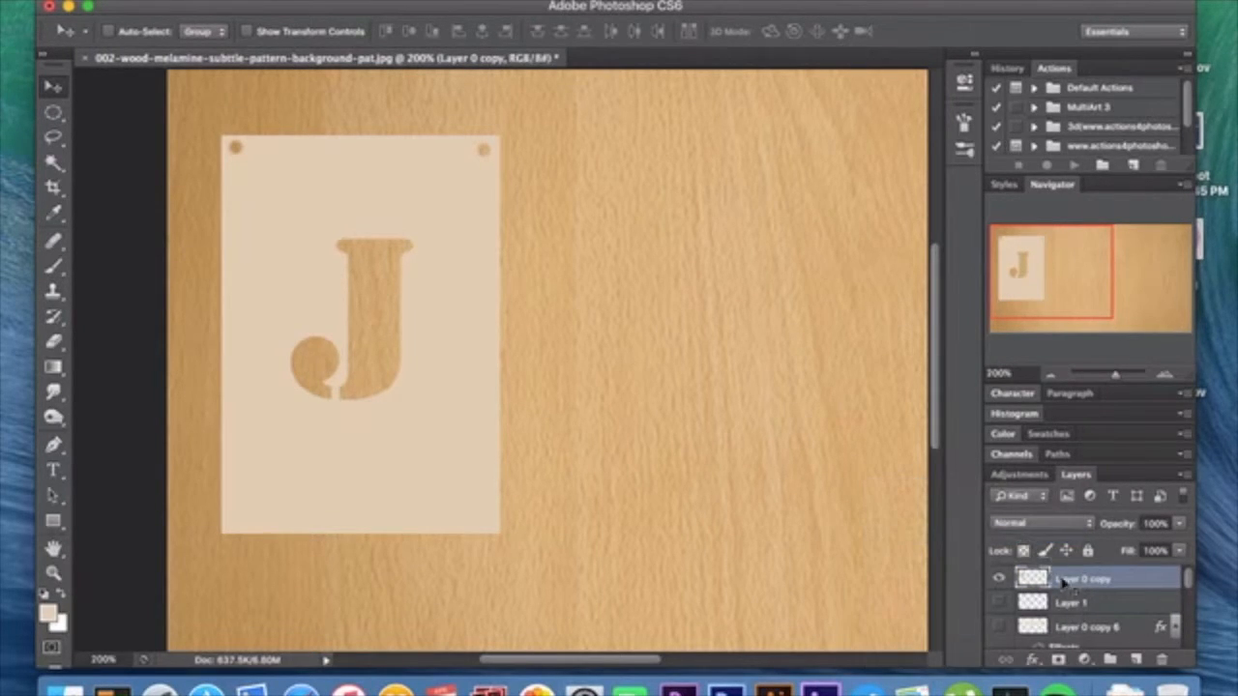
Merge Layer 0 copy with the Rectangle 1 layer
scroll(1085, 583, "down", 3)
scroll(1086, 583, "down", 3)
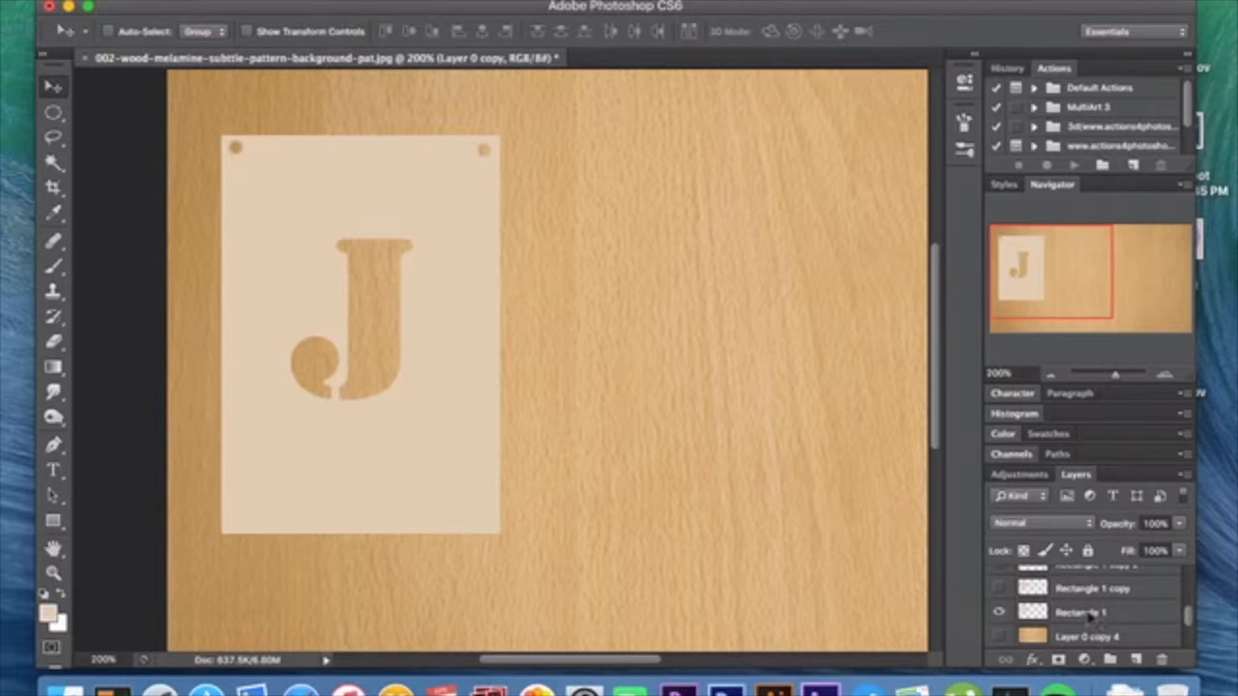
left_click(1089, 614)
scroll(1090, 618, "up", 10)
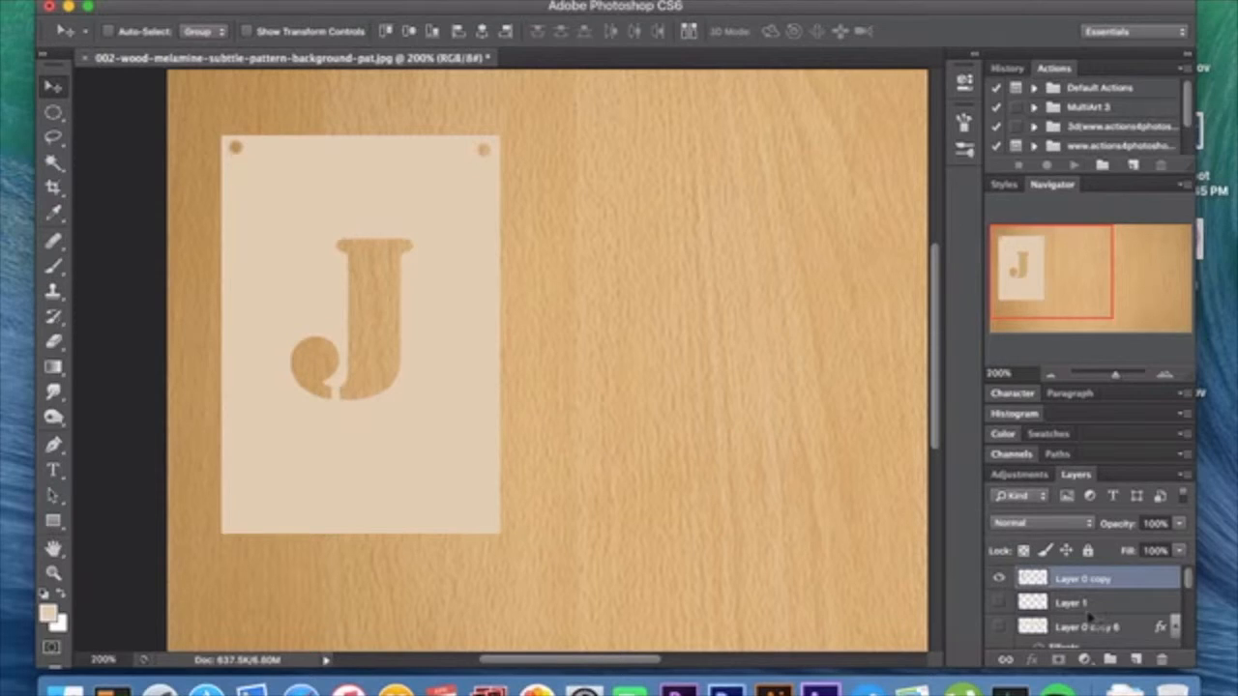
key("super+e")
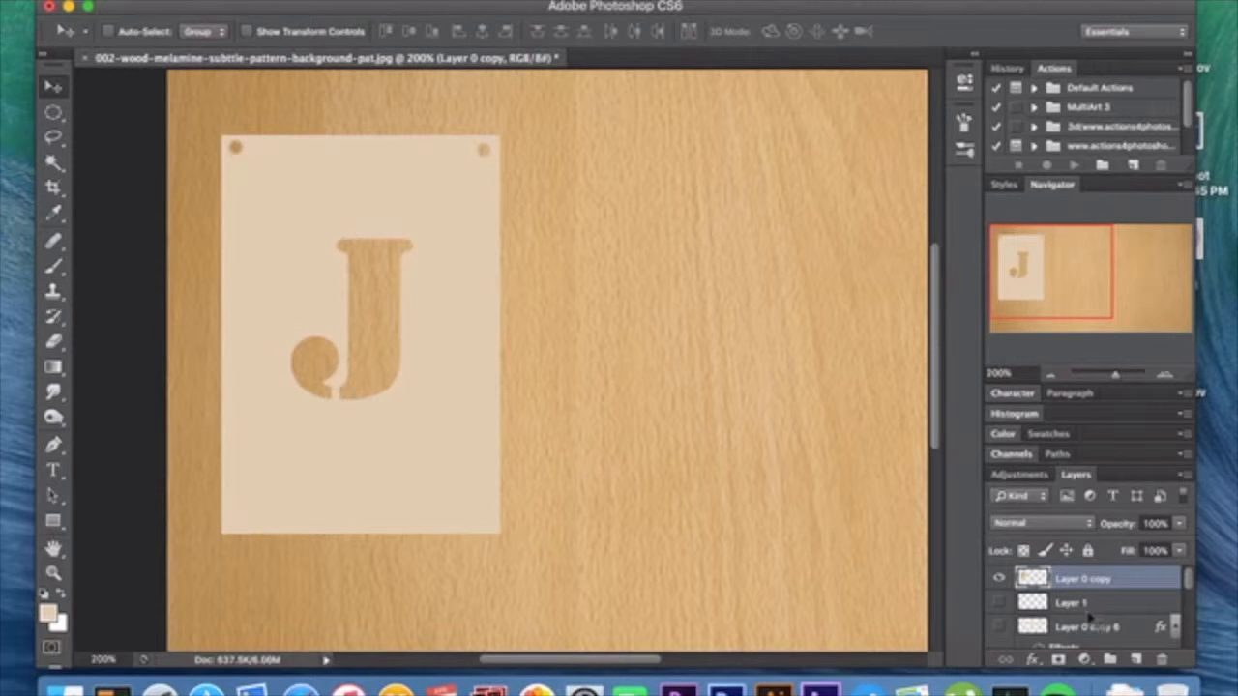
Delete the merged Layer 0 copy and show Layer 0 copy 6 with the four JAZZ tags instead
left_click(999, 579)
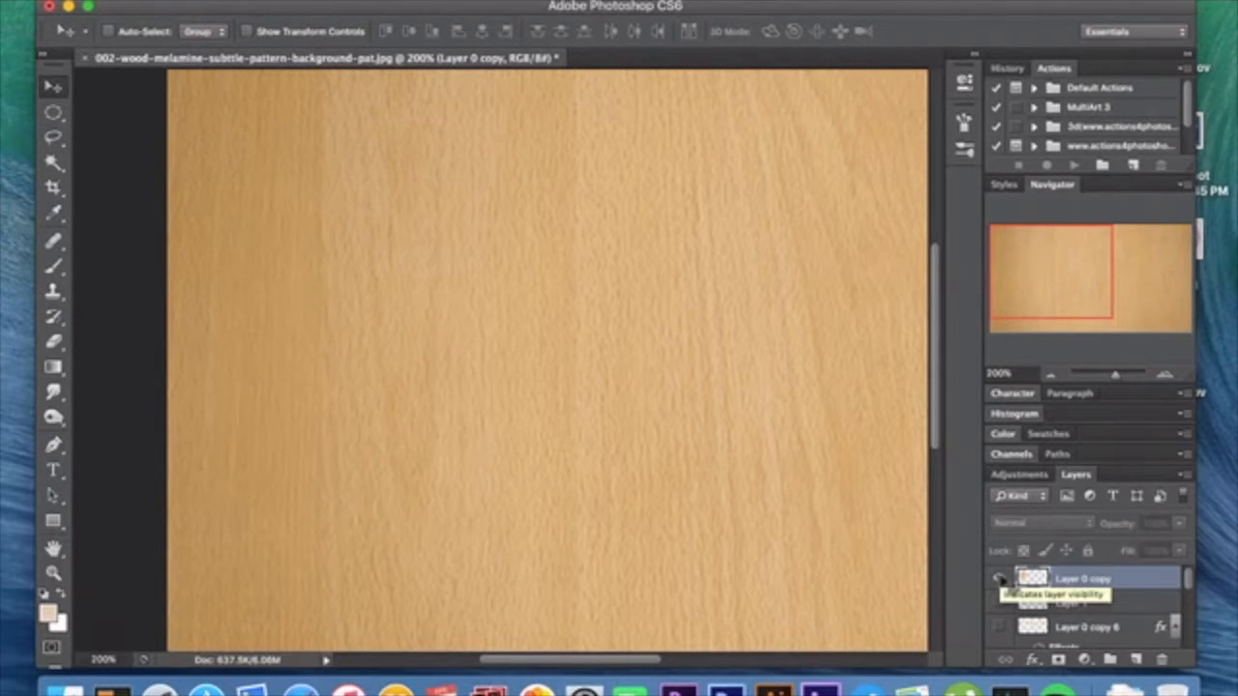
left_click(1000, 578)
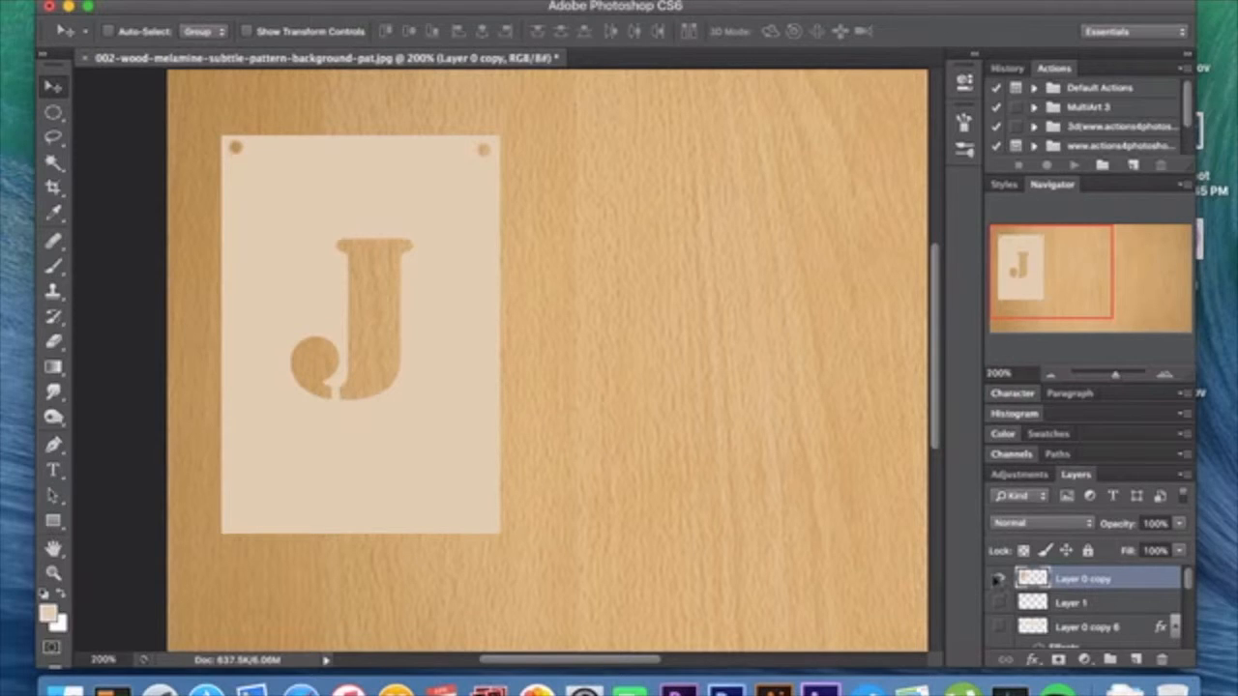
key("Delete")
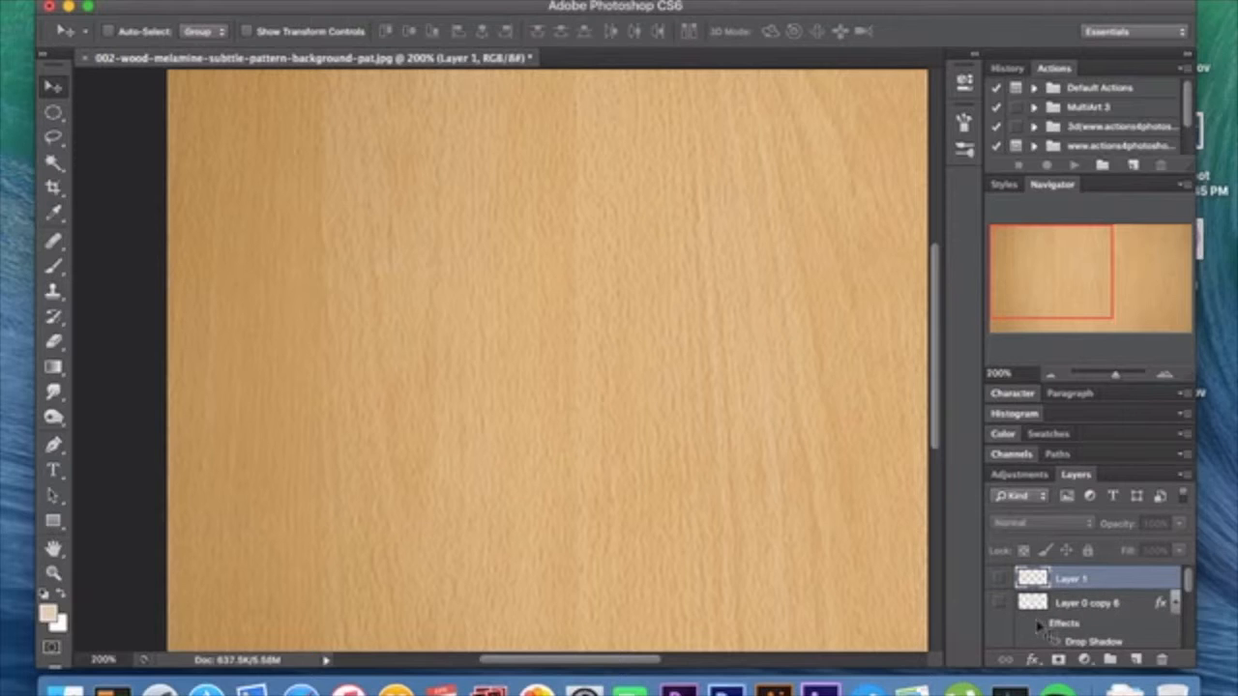
left_click(1000, 603)
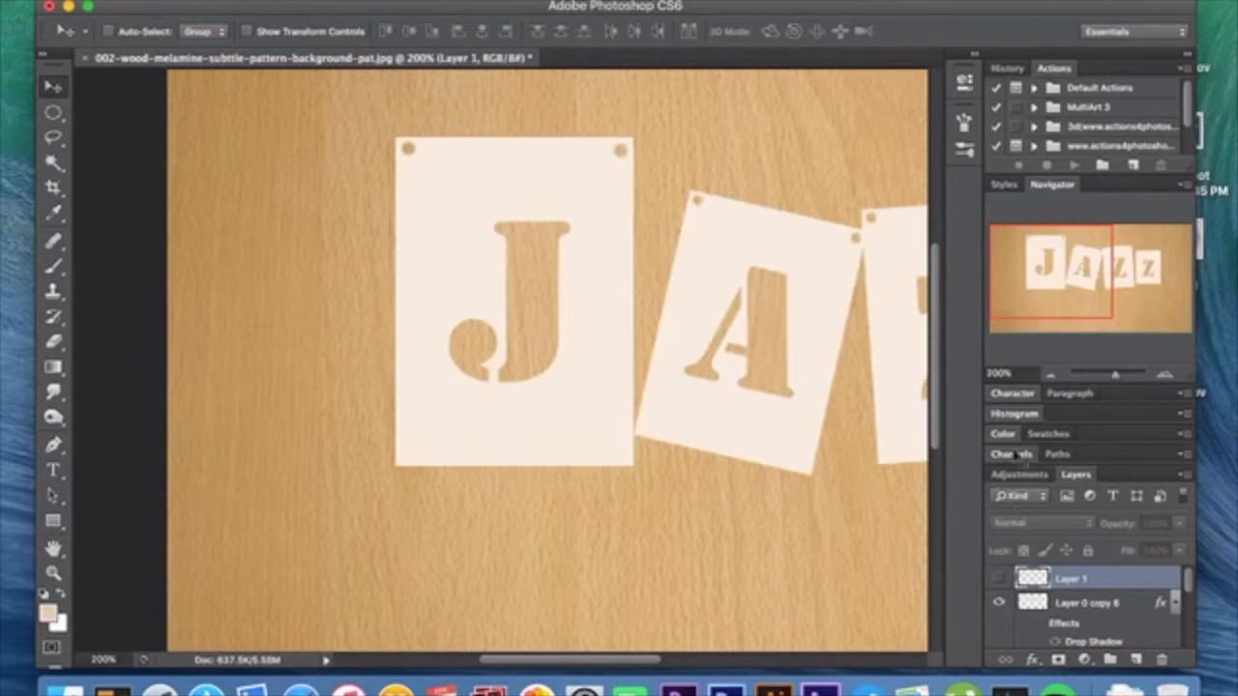
Turn on the effects of Layer 0 copy 6 and accept its existing Drop Shadow layer style settings
left_click(1050, 374)
left_click(1050, 375)
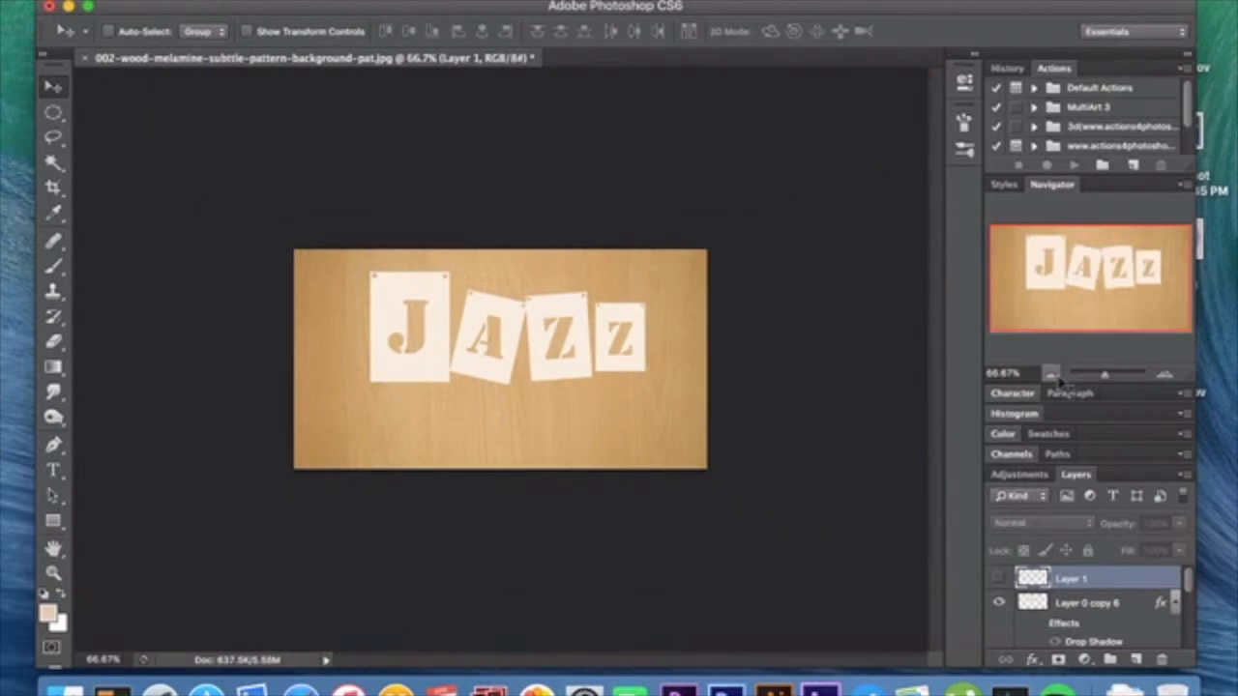
left_click(1165, 375)
left_click(1165, 374)
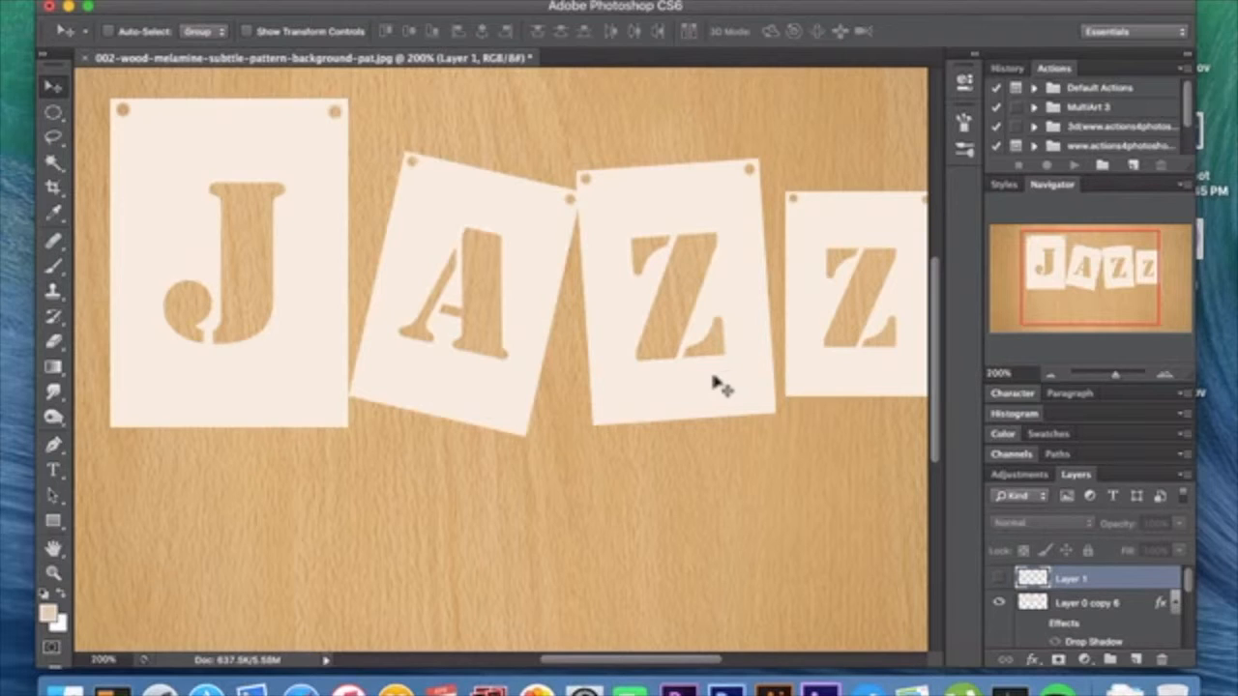
scroll(720, 385, "right", 5)
scroll(720, 385, "left", 4)
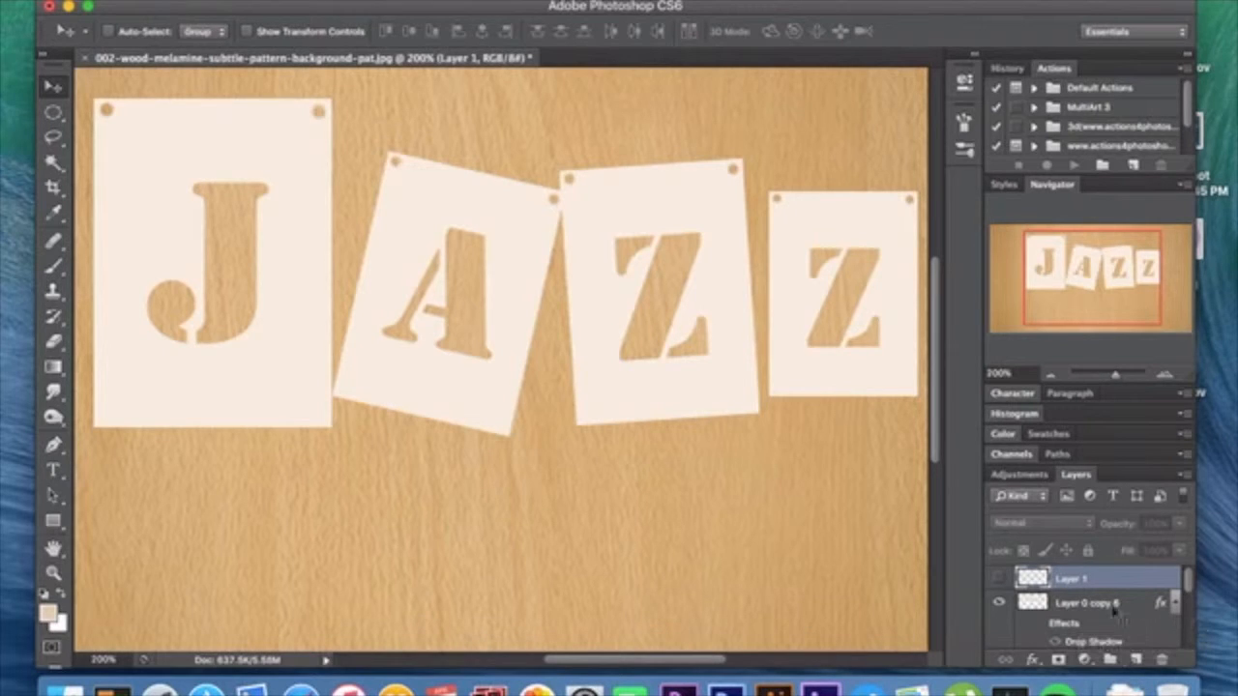
left_click(1043, 627)
double_click(1128, 604)
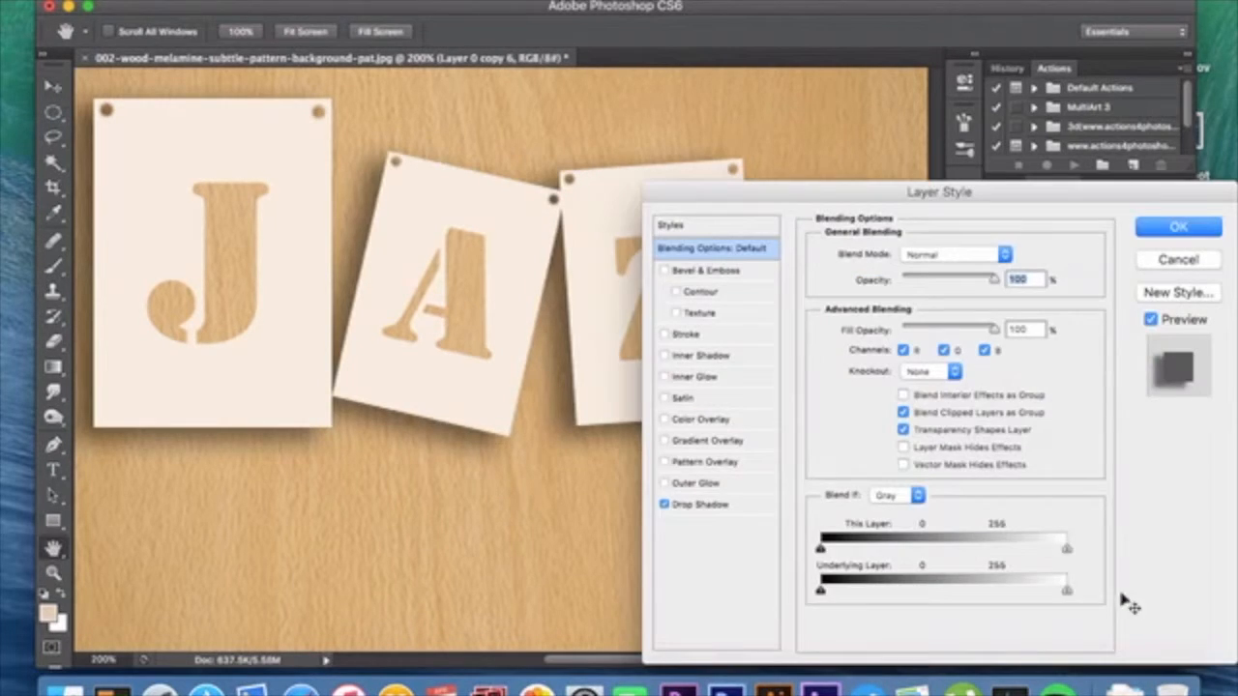
left_click(726, 510)
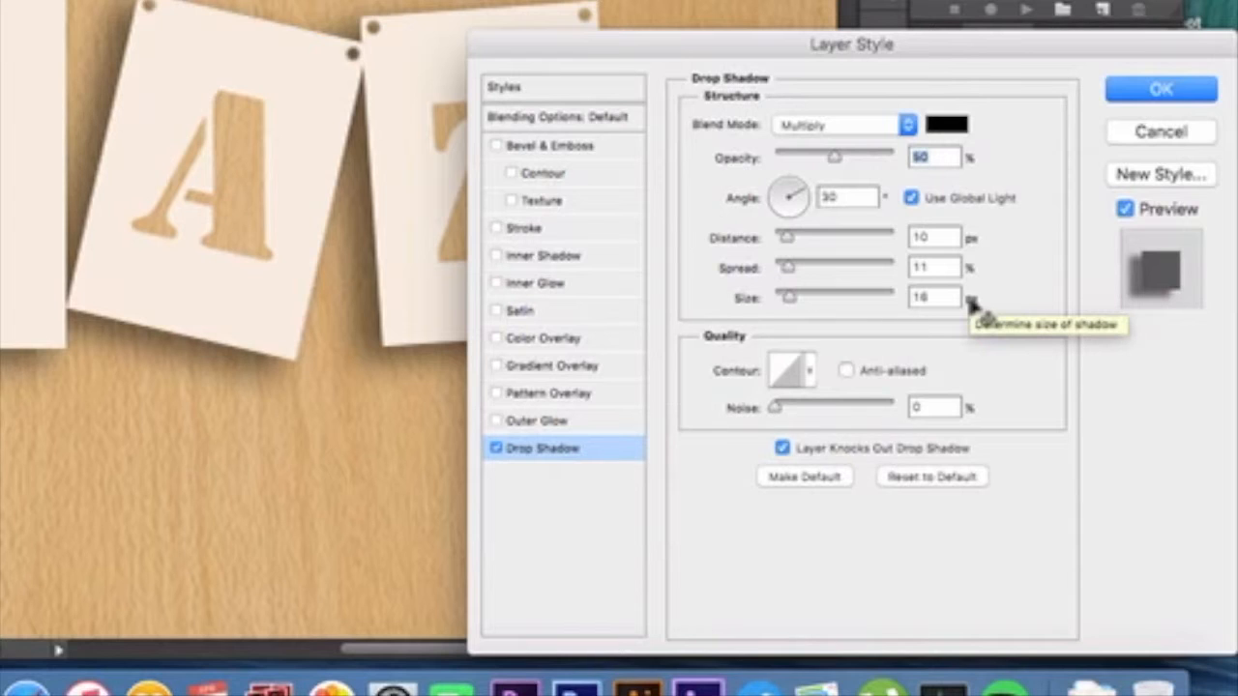
key("Return")
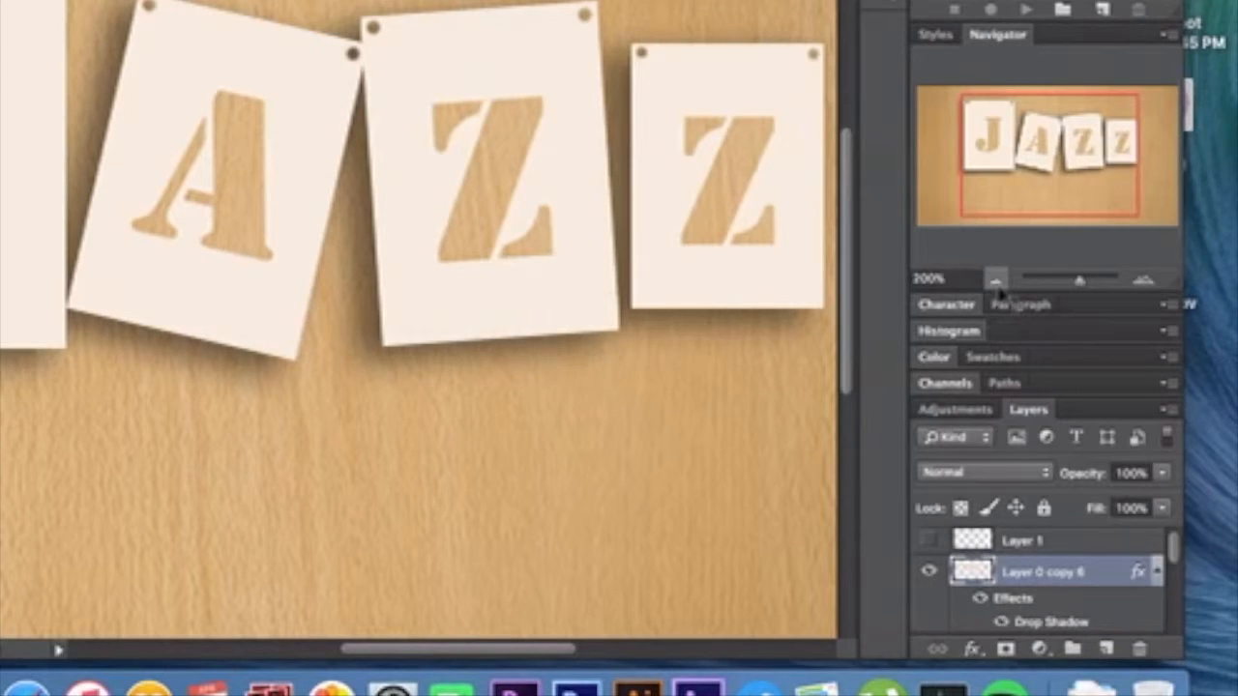
With Layer 1 selected, draw a curved Pen path from the wood background's left edge to the J tag's left hole
left_click(997, 283)
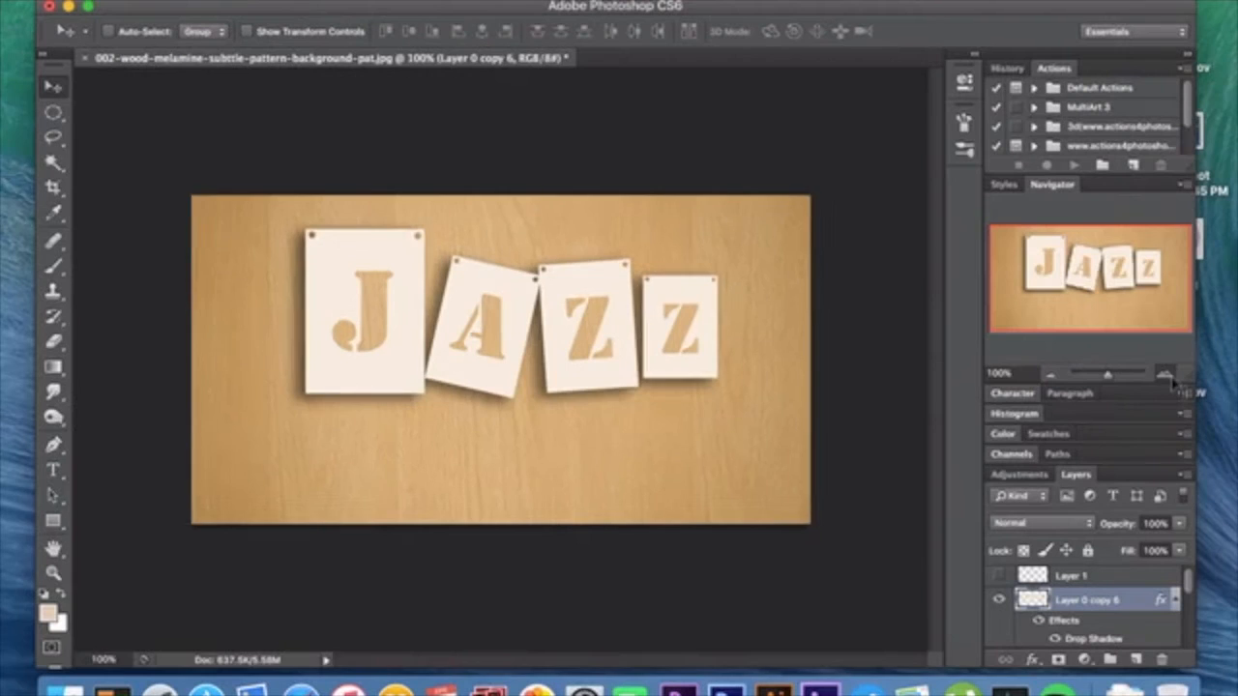
left_click(1144, 281)
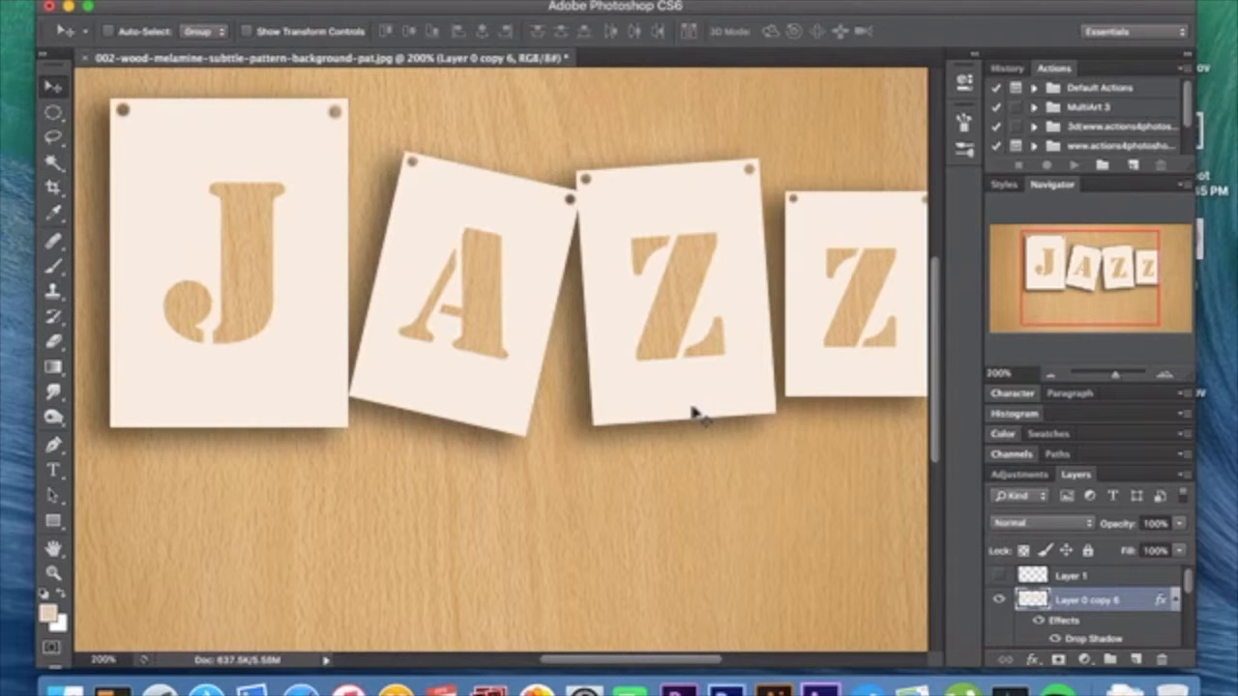
scroll(257, 263, "left", 5)
scroll(257, 263, "up", 2)
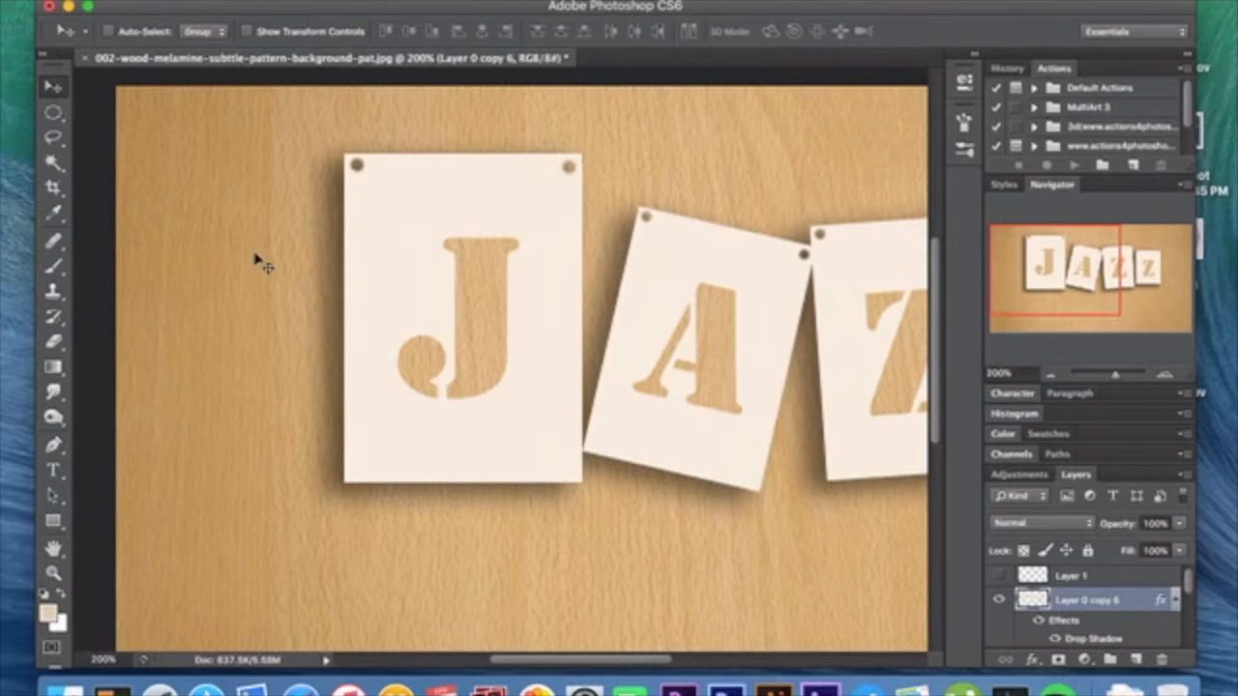
key("p")
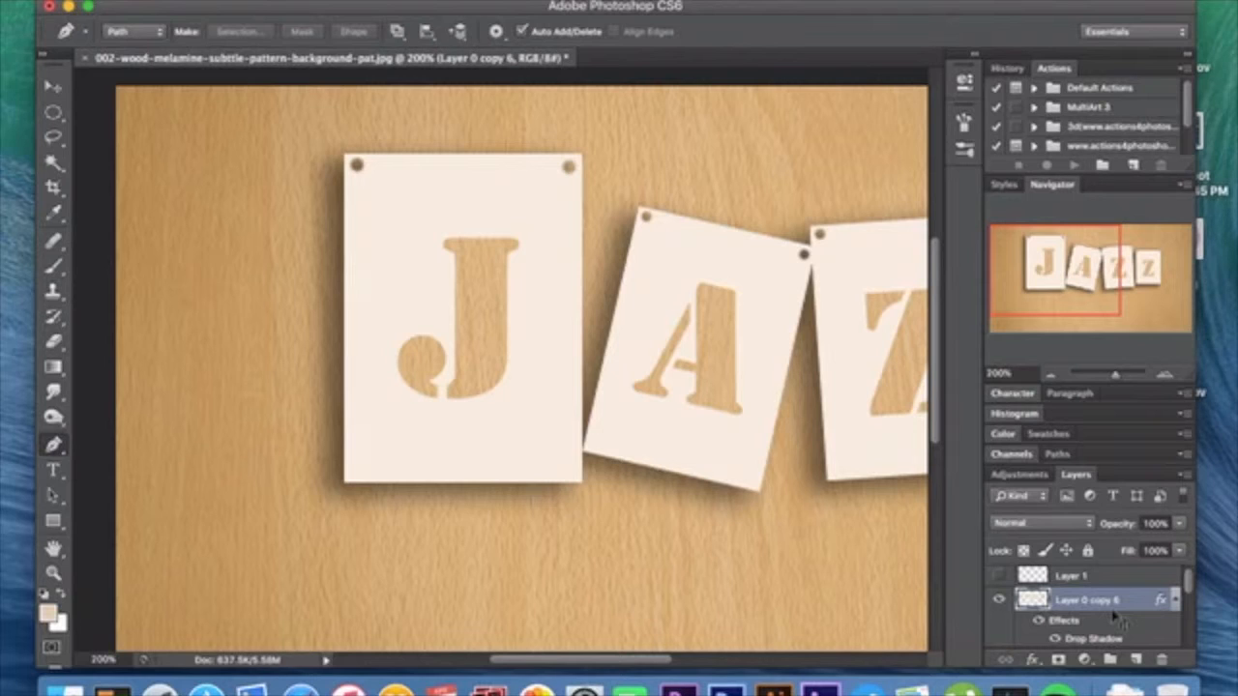
scroll(1115, 617, "up", 1)
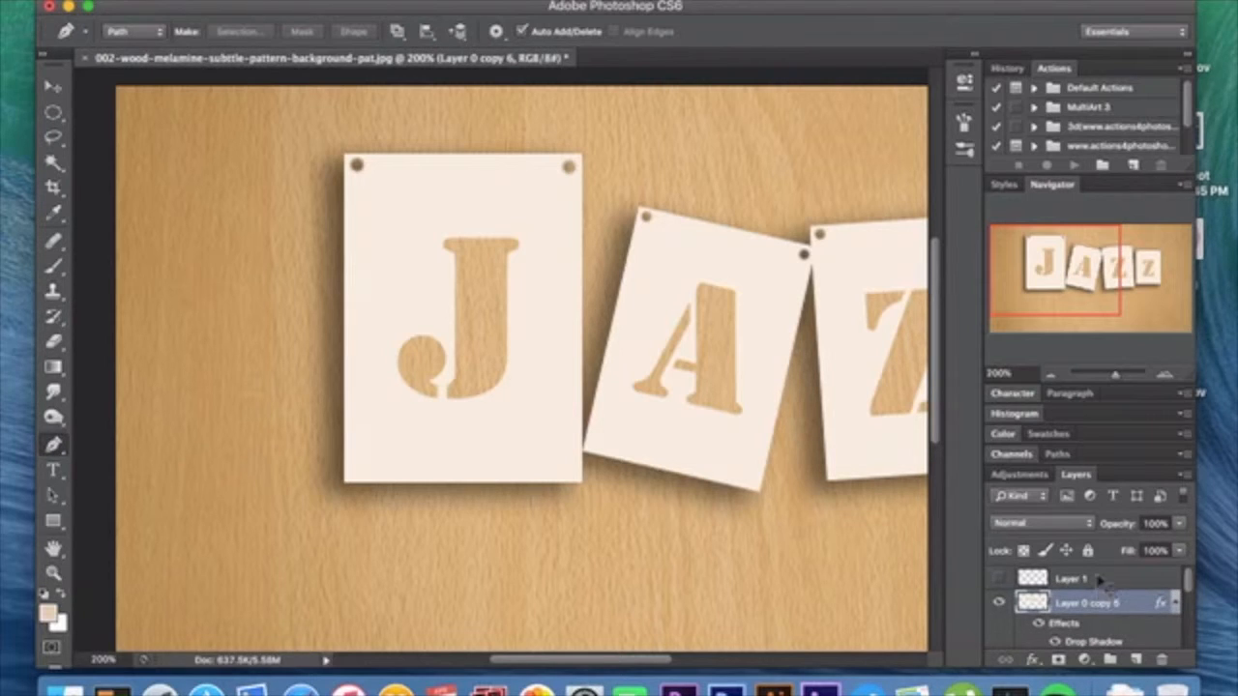
left_click(1102, 578)
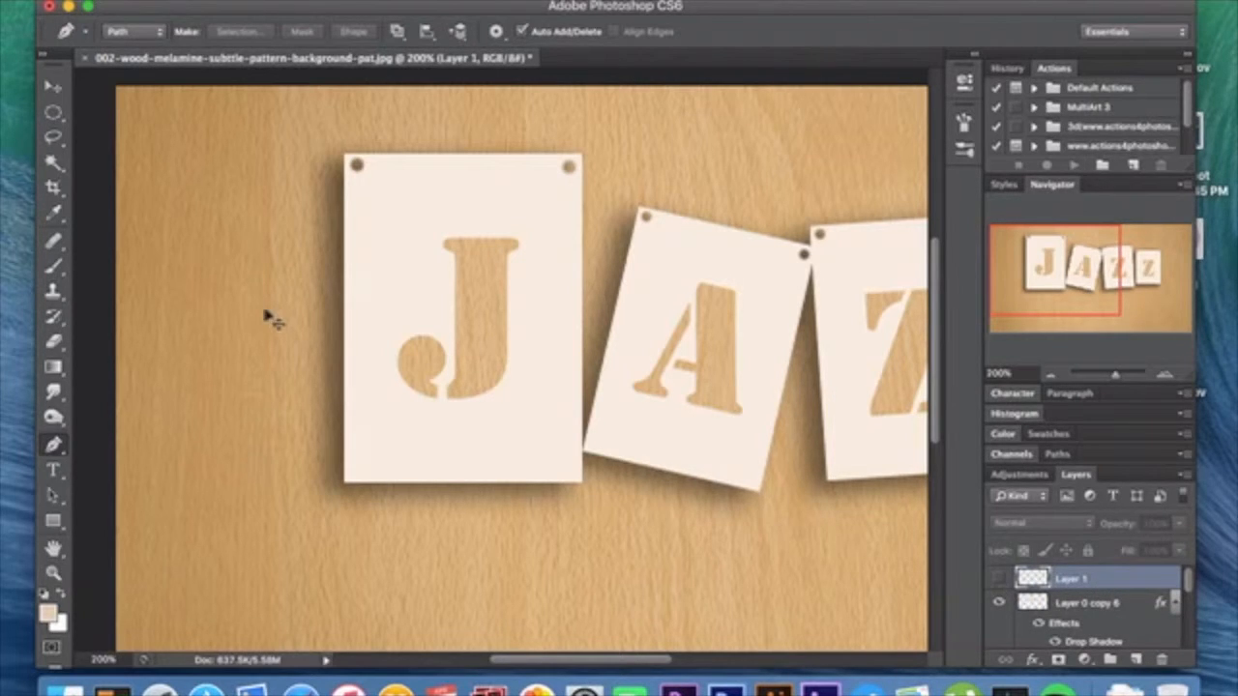
left_click(113, 226)
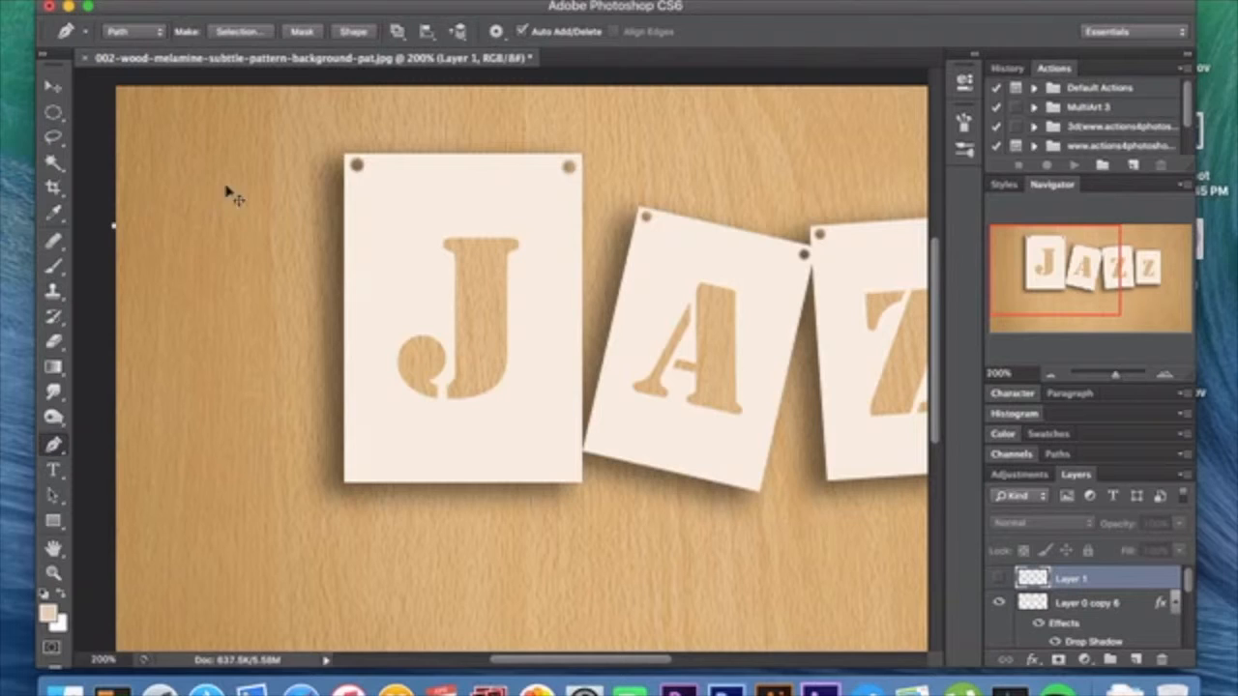
left_click_drag(357, 165, 372, 217)
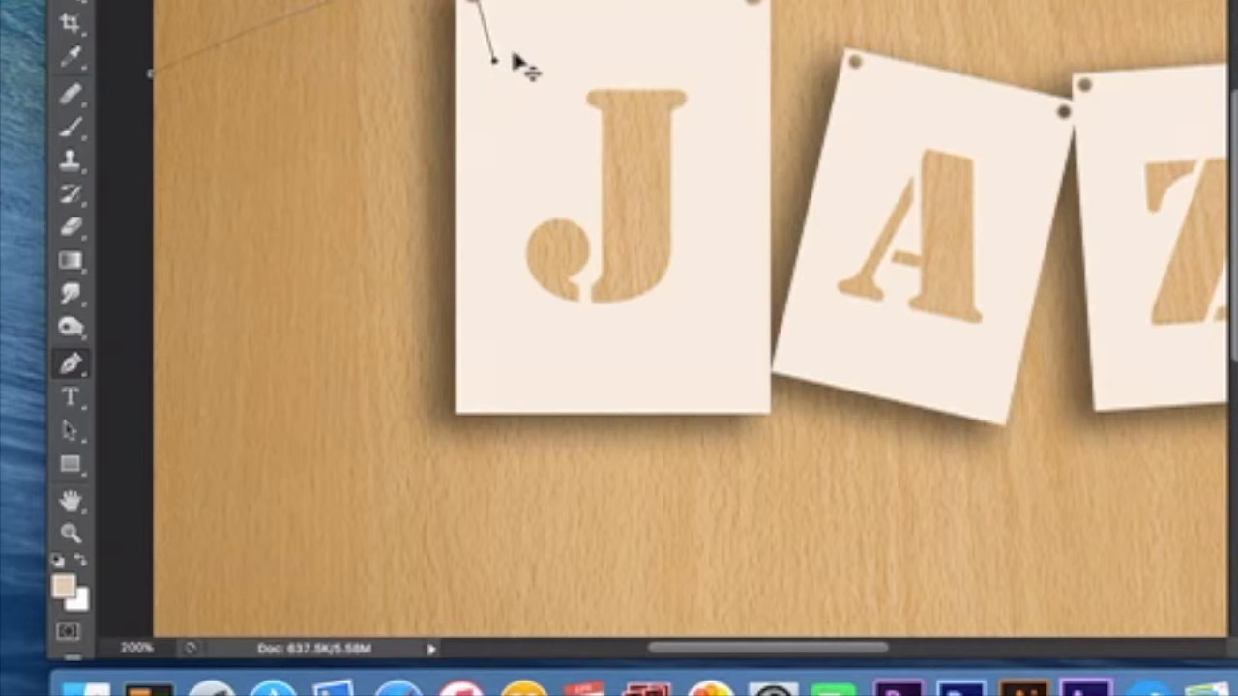
Draw curved Pen paths joining the J tag's right hole to the A tag and the A tag's right hole to the first Z tag
left_click(764, 8)
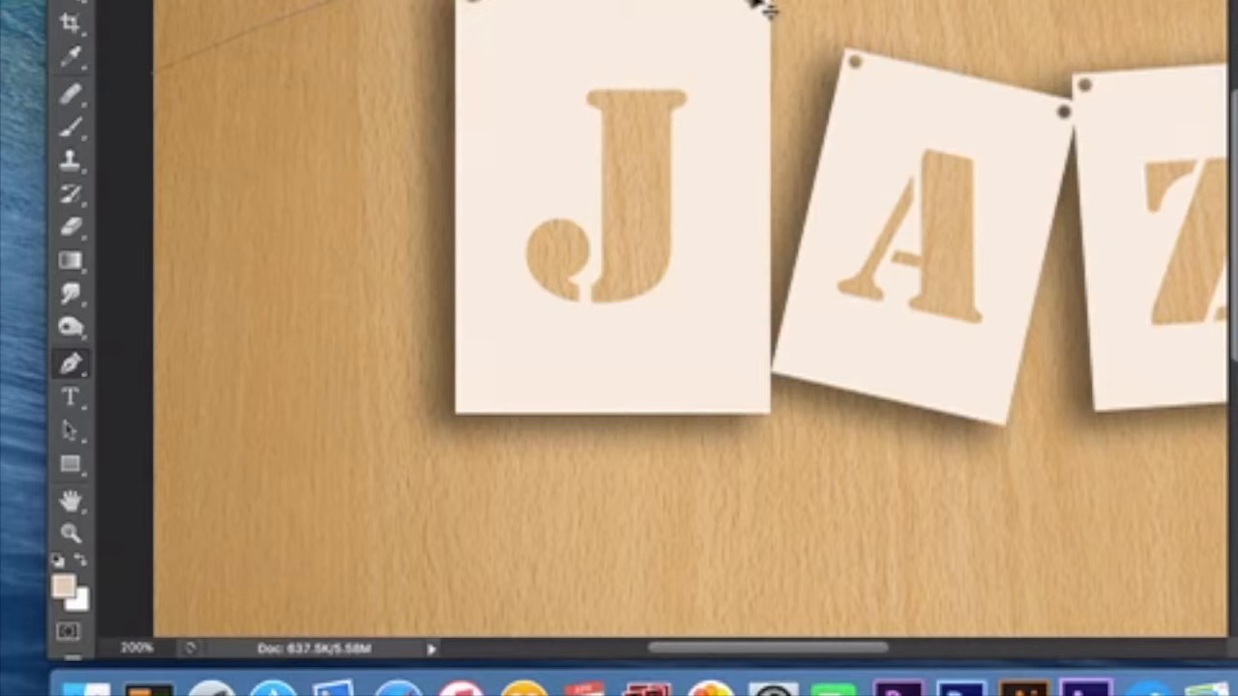
left_click_drag(855, 62, 875, 39)
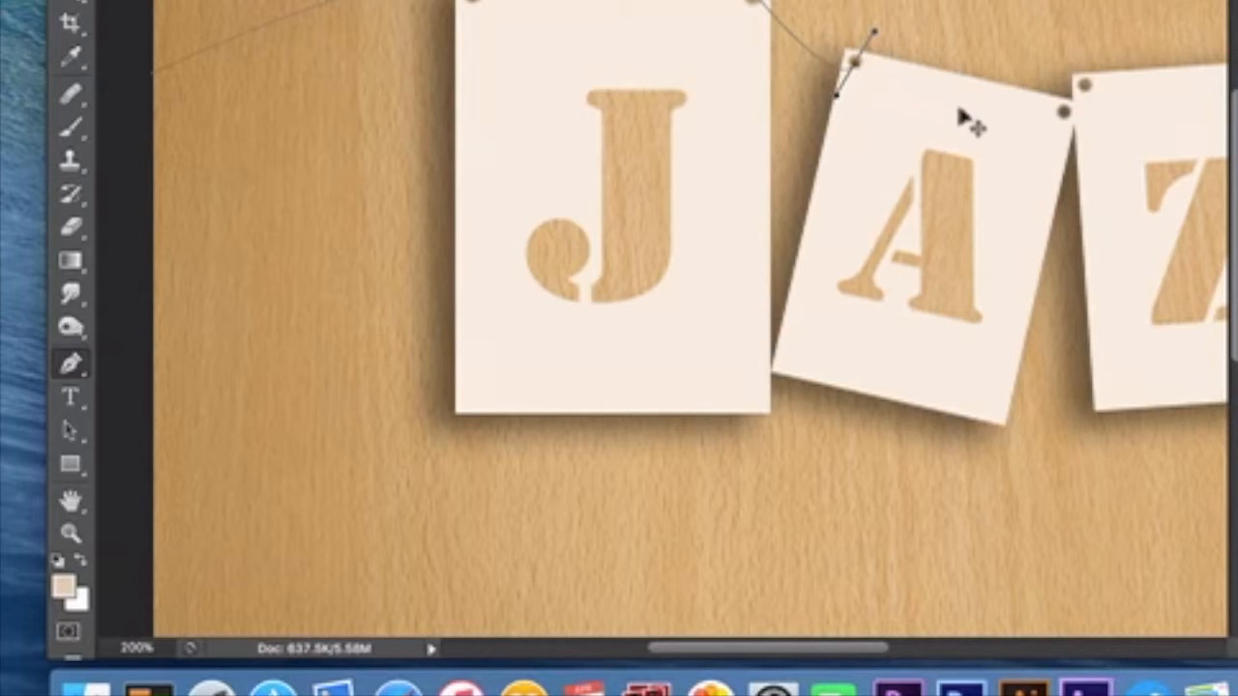
left_click(1064, 112)
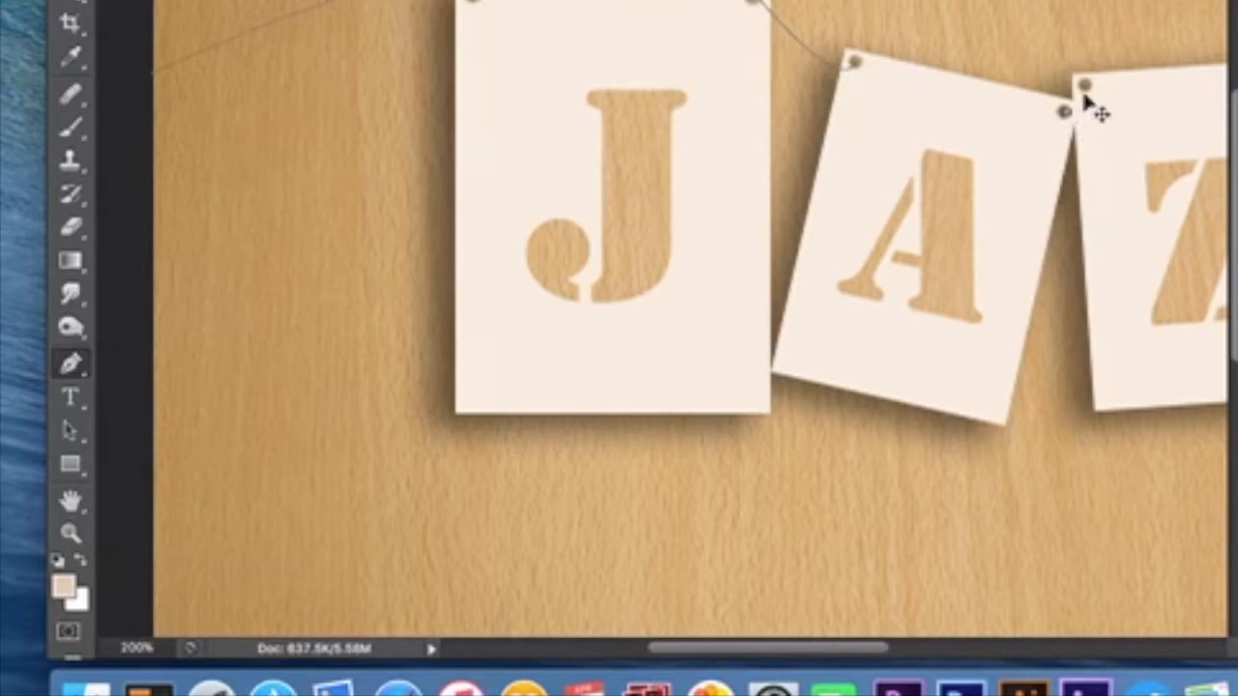
left_click_drag(1084, 89, 1124, 122)
Draw a curved Pen path from the first Z tag's right hole to the last Z tag's left hole
scroll(1126, 125, "right", 6)
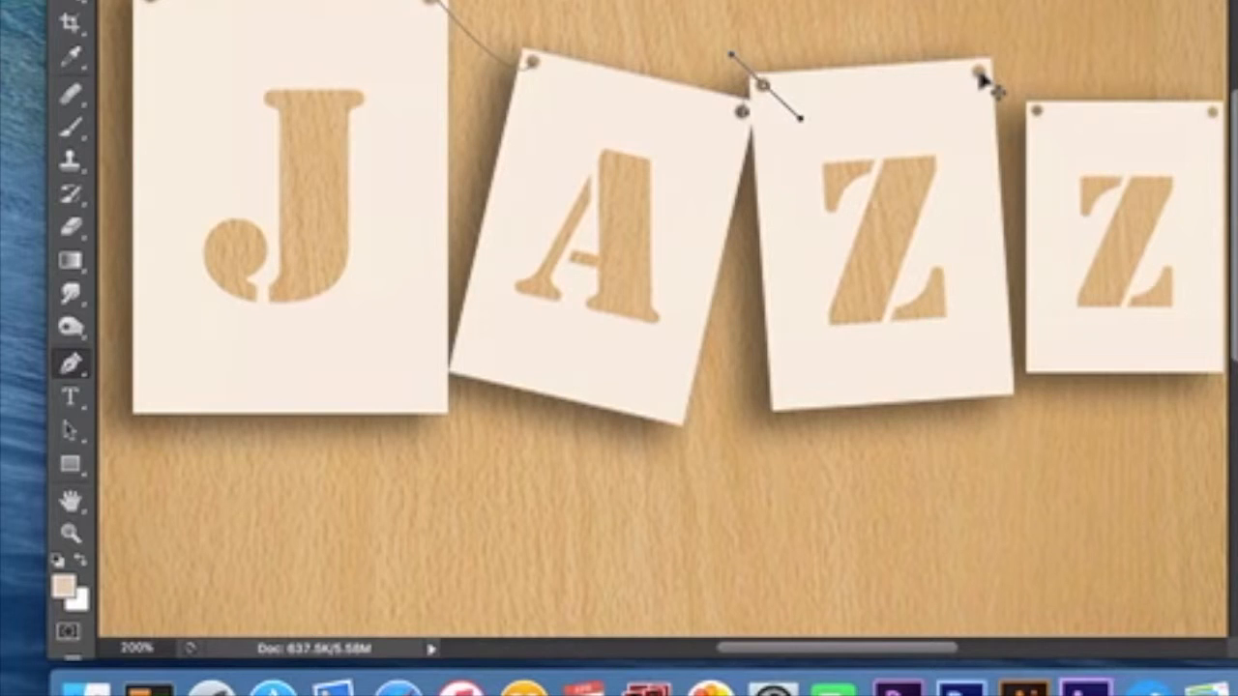
scroll(981, 80, "right", 6)
scroll(981, 80, "up", 4)
scroll(981, 80, "left", 5)
scroll(981, 80, "down", 2)
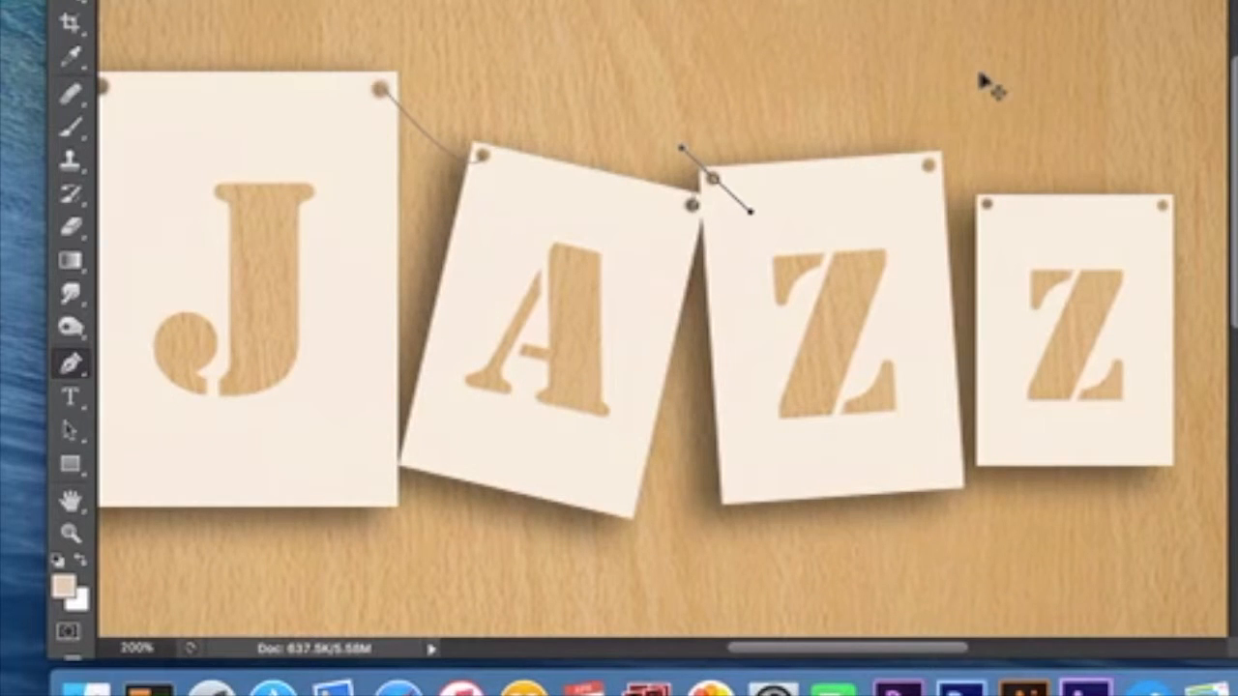
left_click(929, 167, "super")
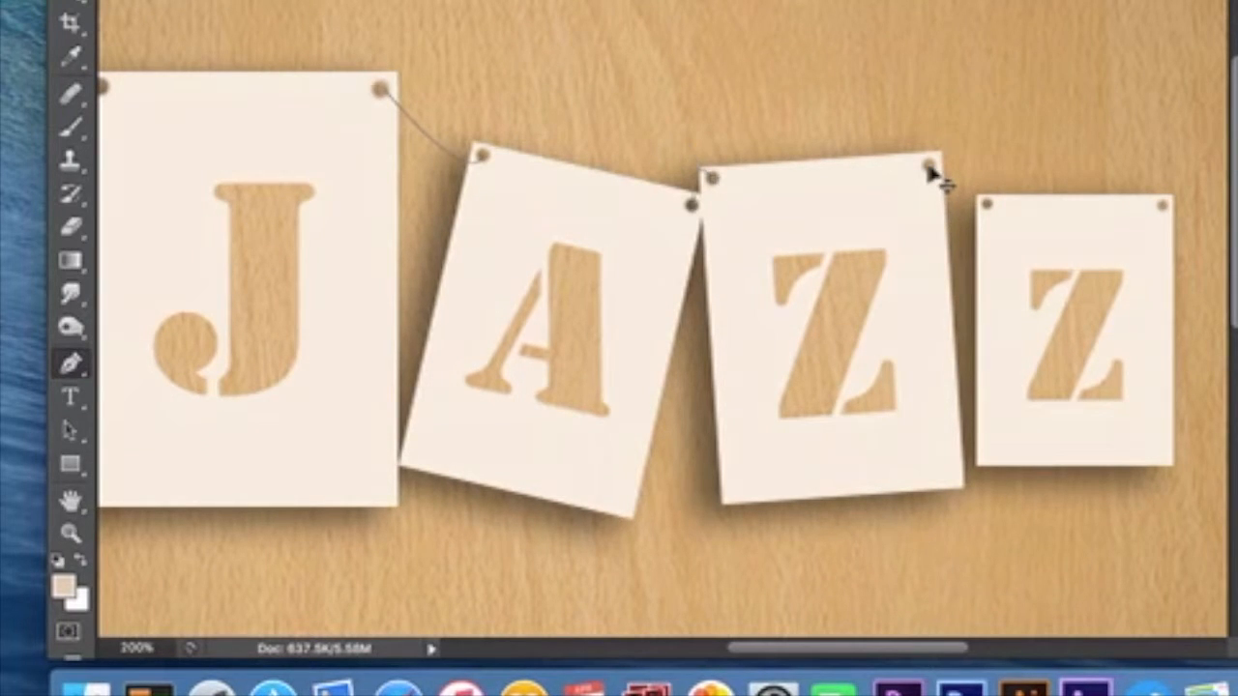
left_click(934, 166)
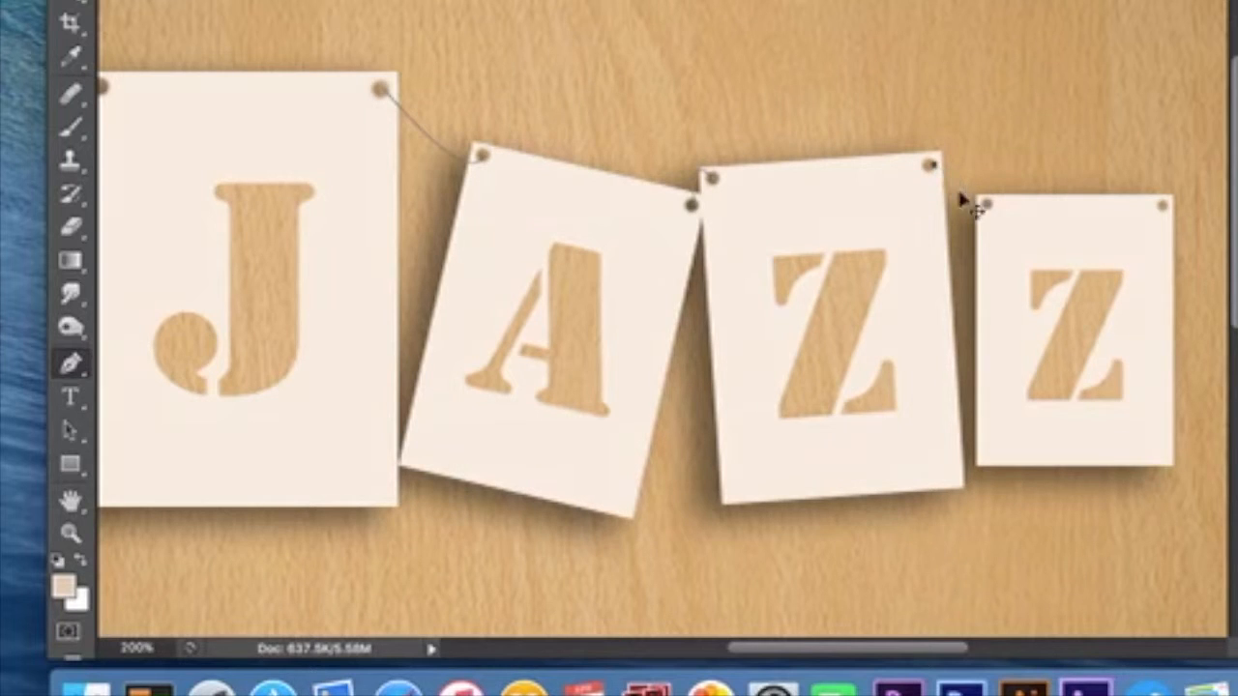
left_click_drag(988, 203, 1006, 241)
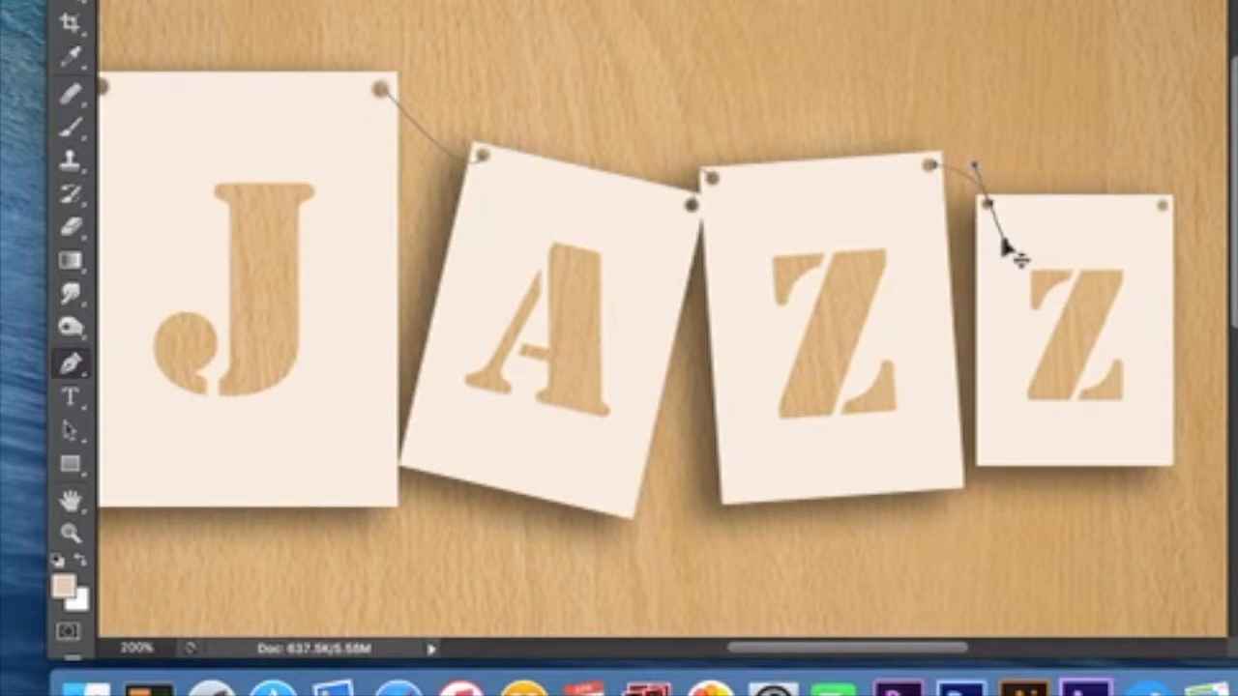
Draw a wavy Pen path from the last Z tag's right hole to beyond the canvas's right edge and end it
left_click(1164, 207)
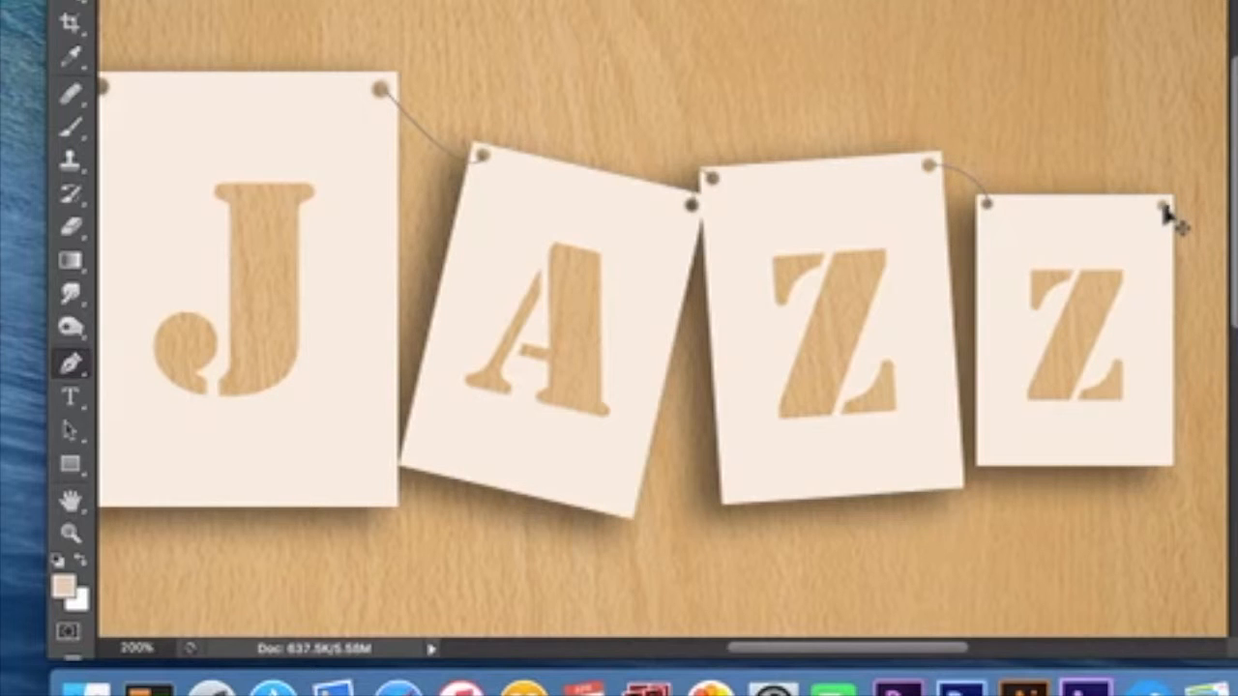
left_click_drag(1221, 216, 1236, 153)
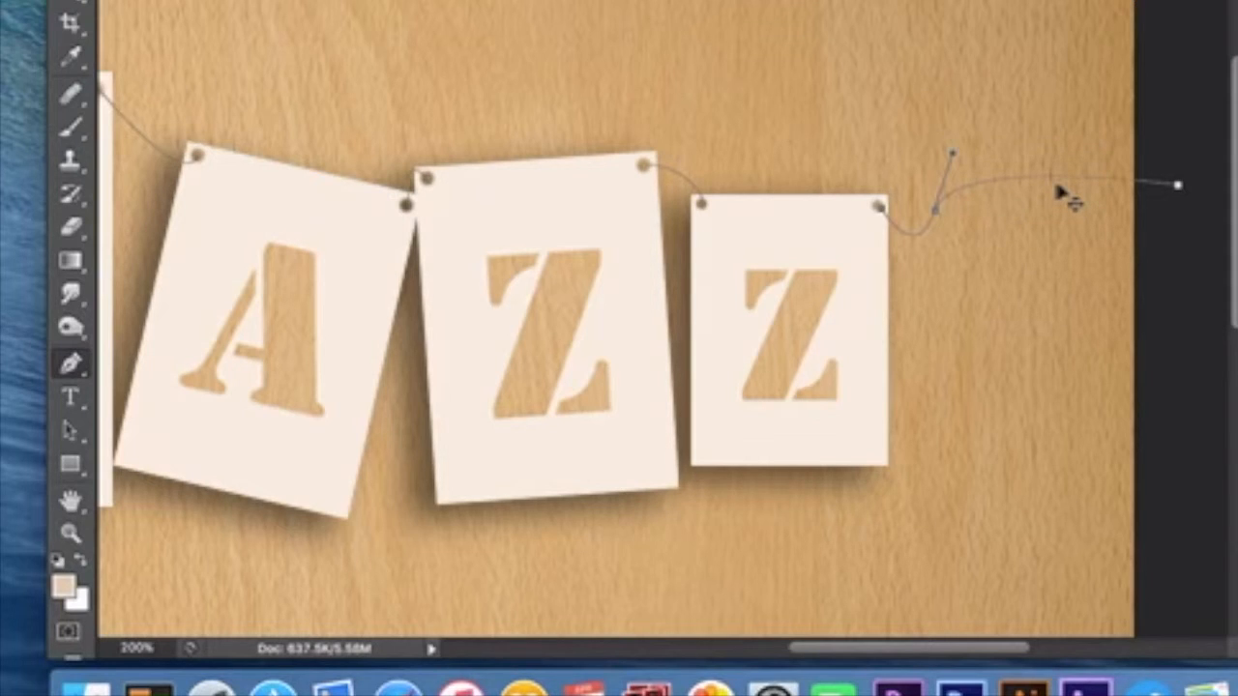
left_click(1087, 240, "super")
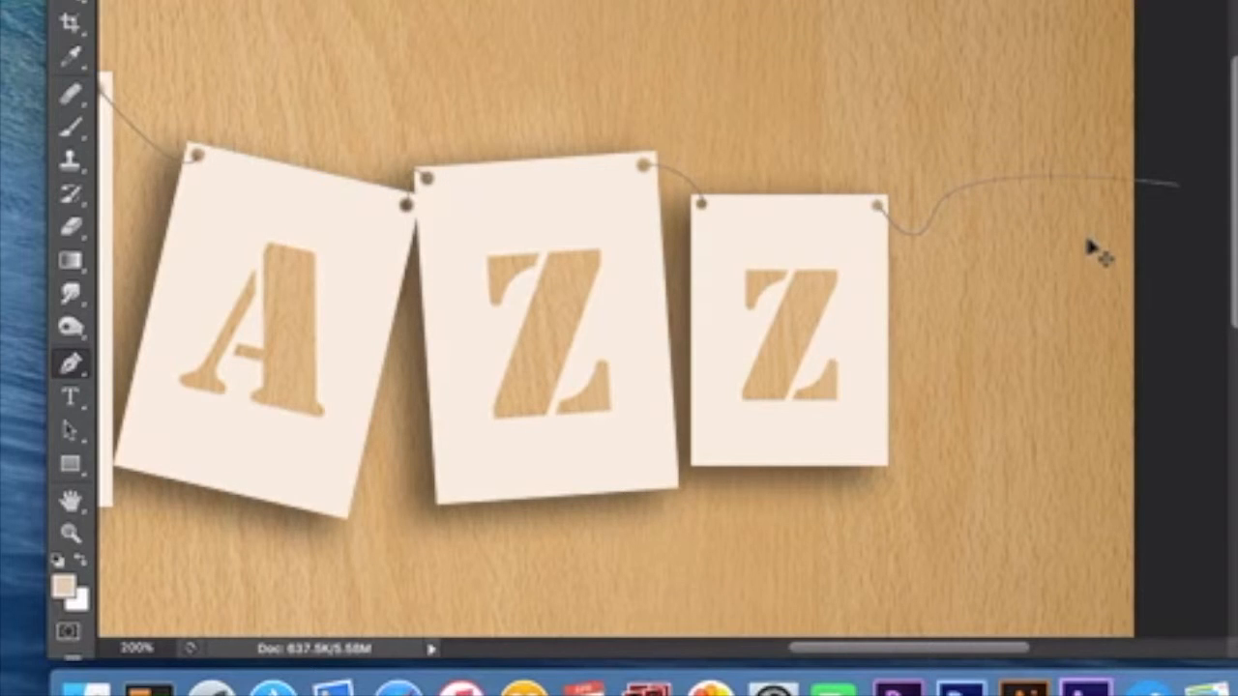
Switch to the Brush tool and check its size and hardness settings
scroll(1089, 247, "left", 10)
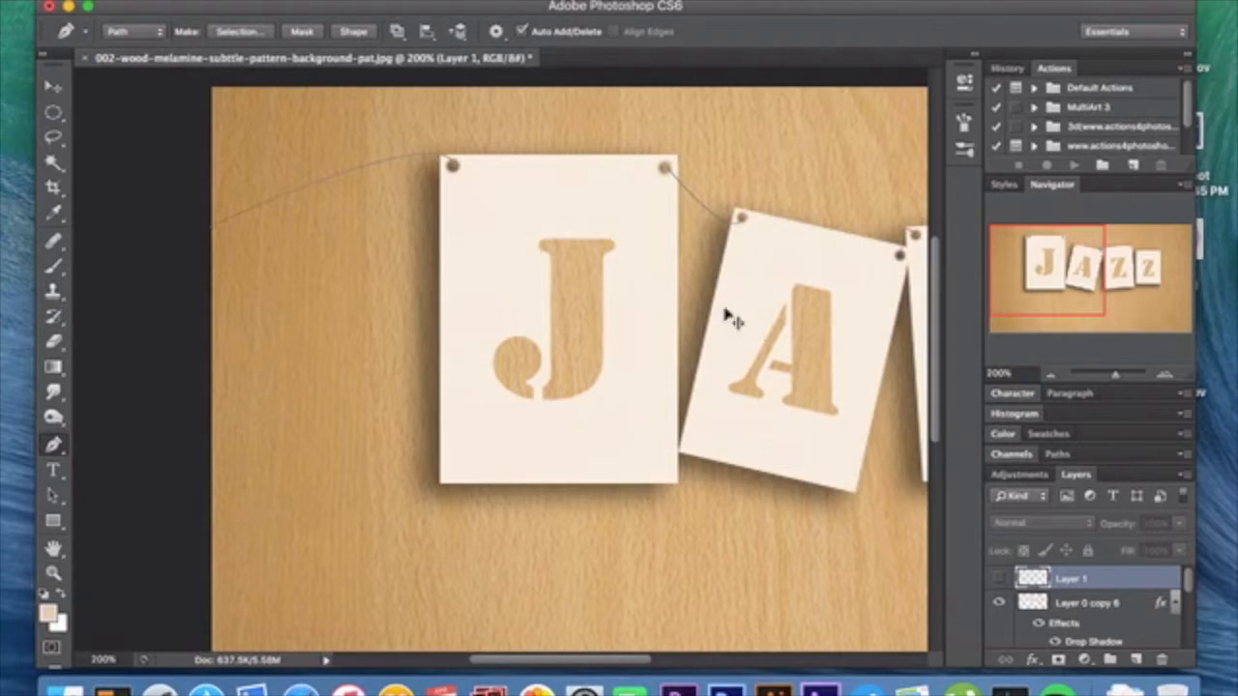
left_click(54, 267)
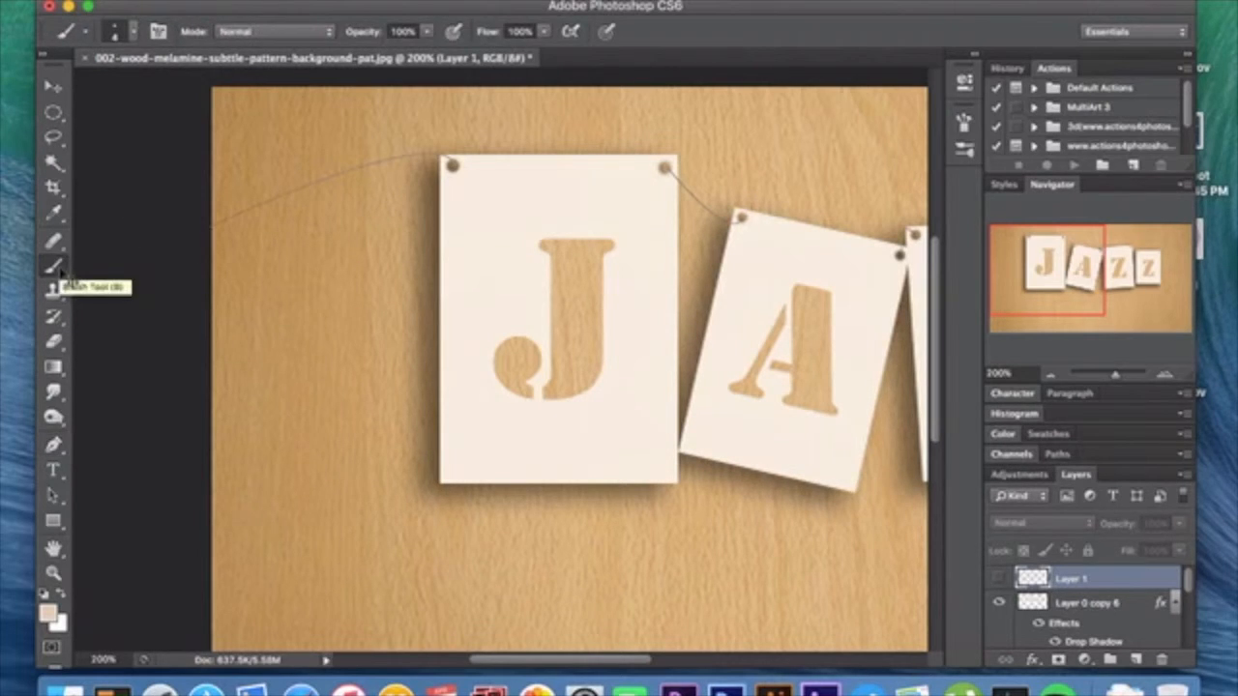
left_click(136, 37)
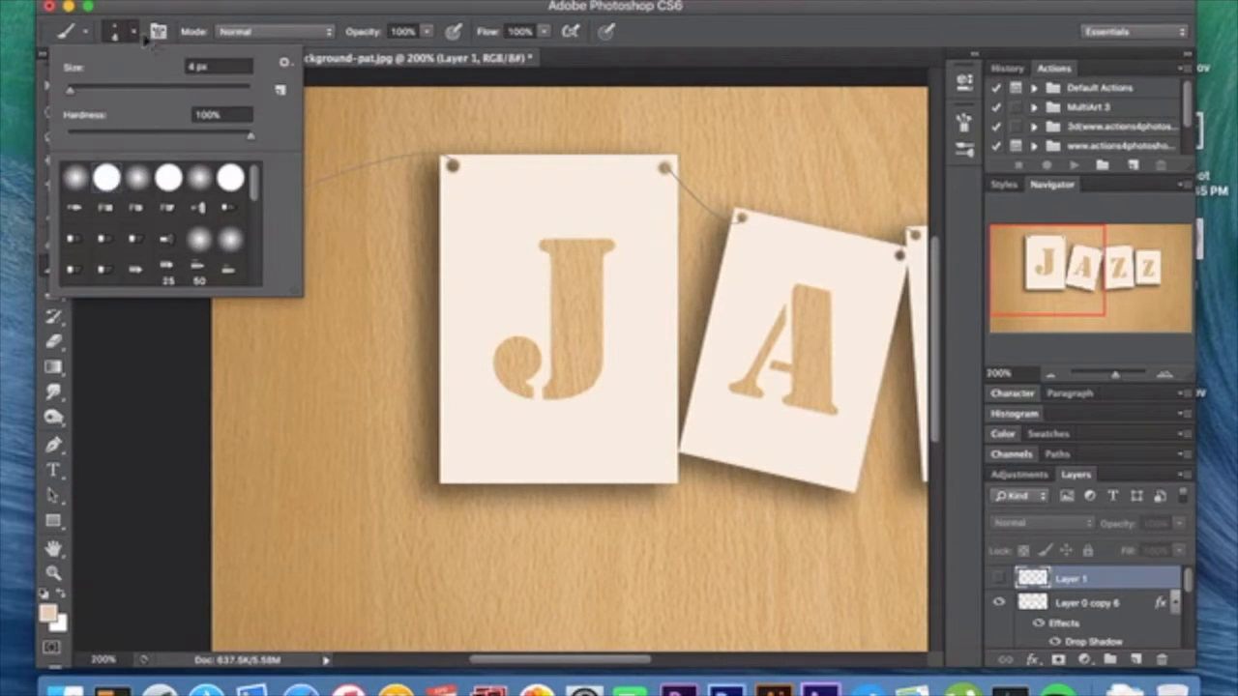
left_click(135, 34)
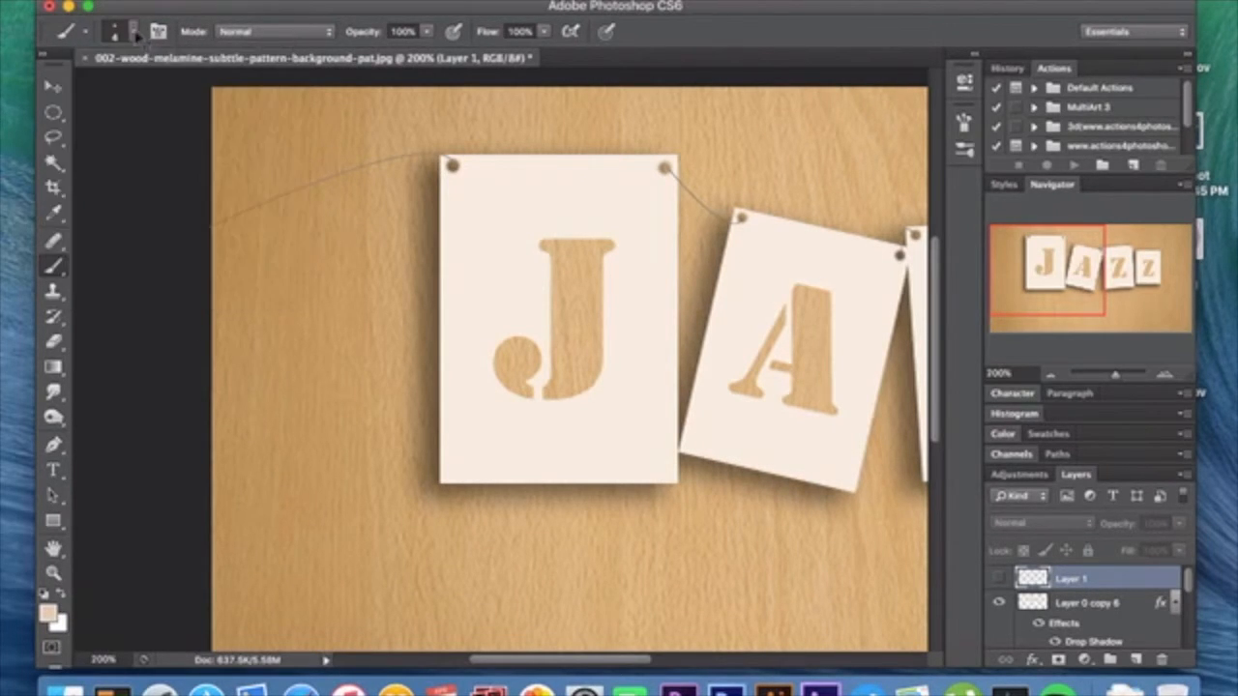
Set the foreground color to the light tan e7c69c
left_click(1007, 436)
left_click(1000, 554)
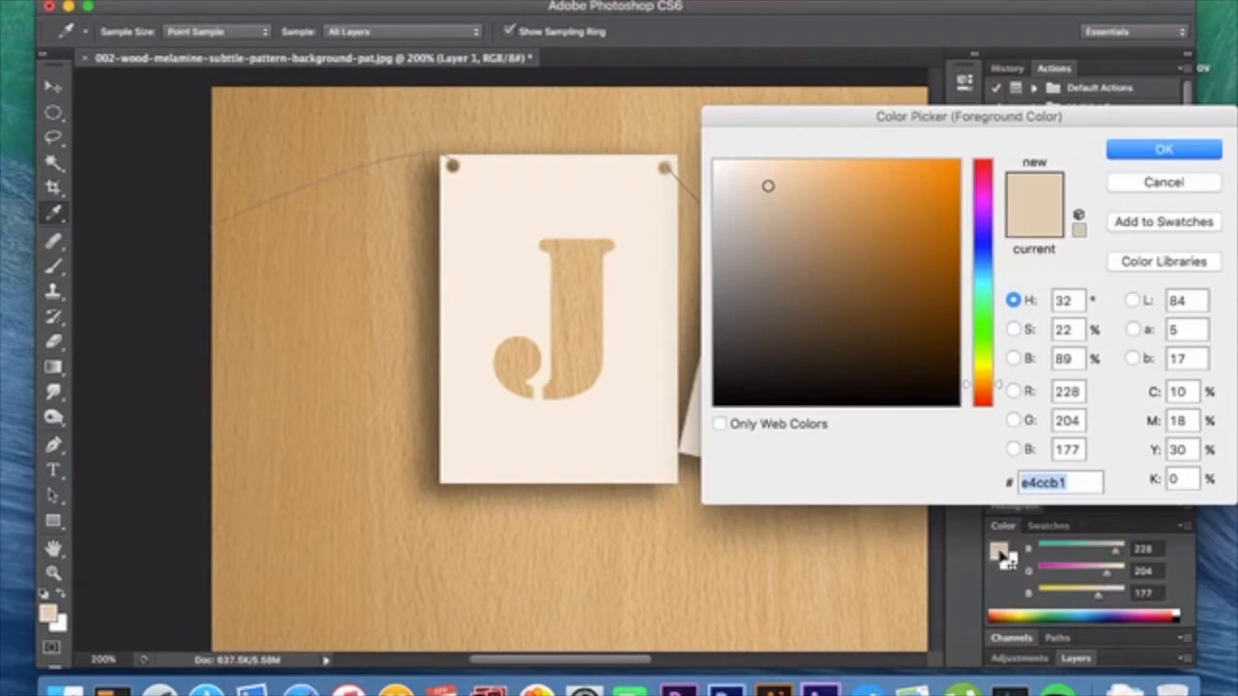
left_click(320, 329)
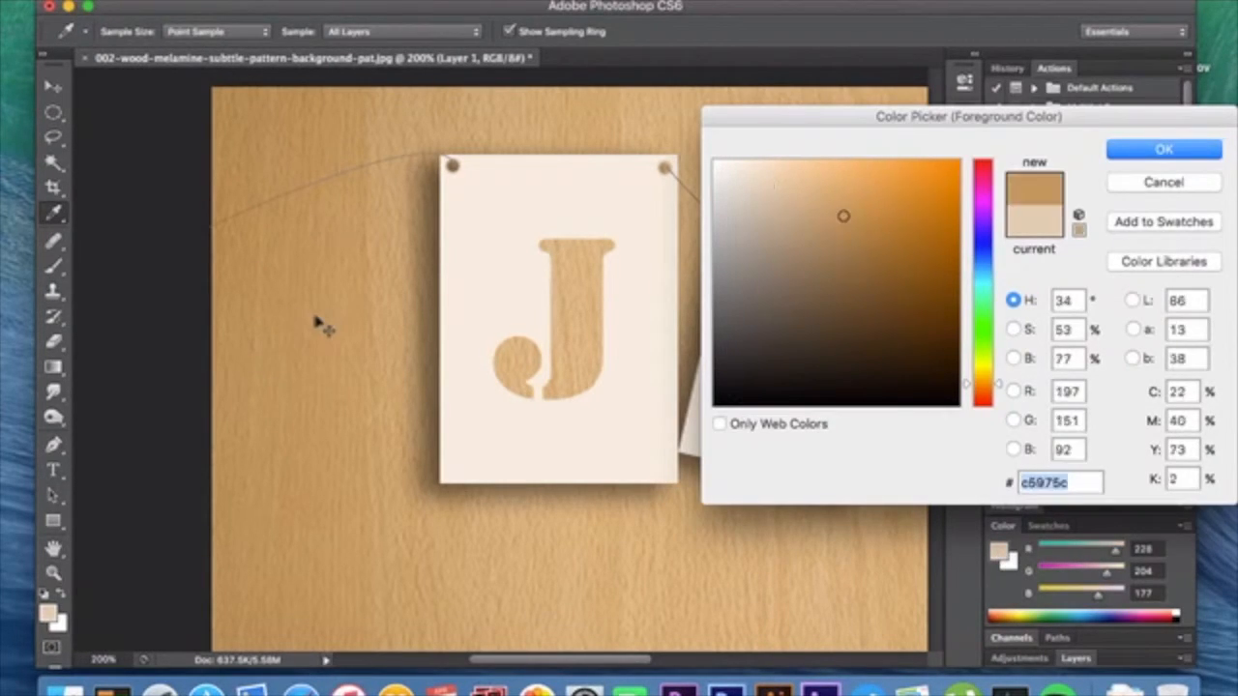
left_click(811, 181)
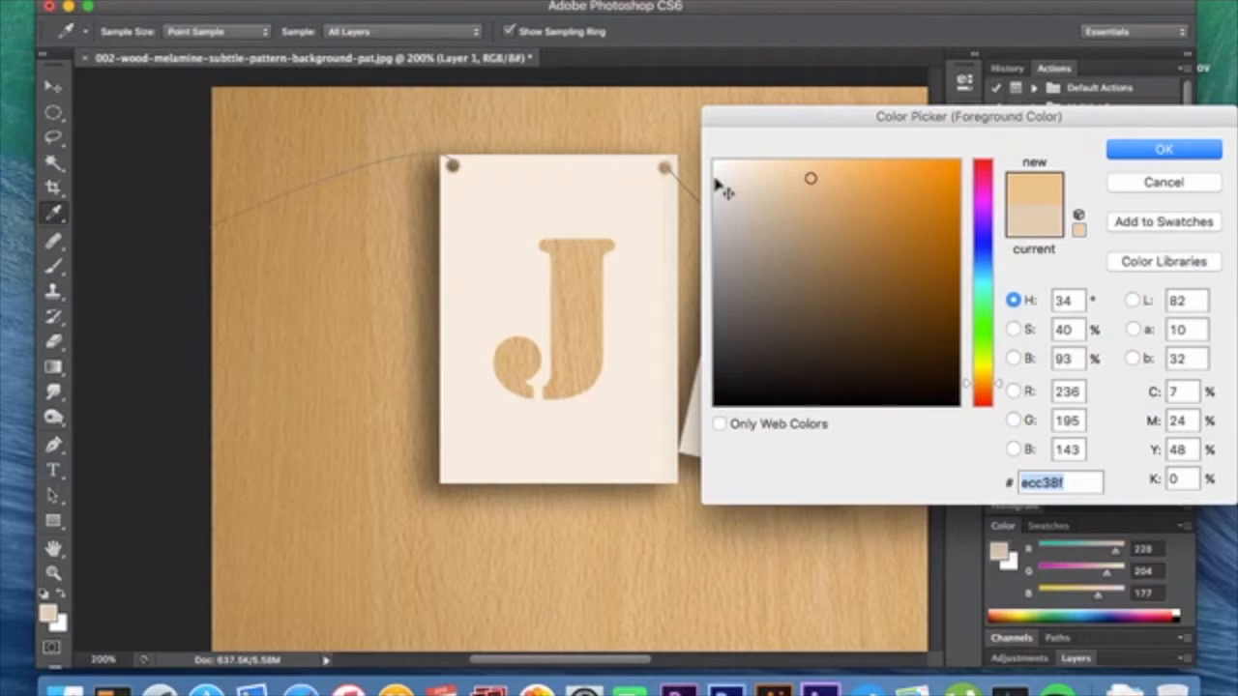
left_click_drag(781, 206, 784, 188)
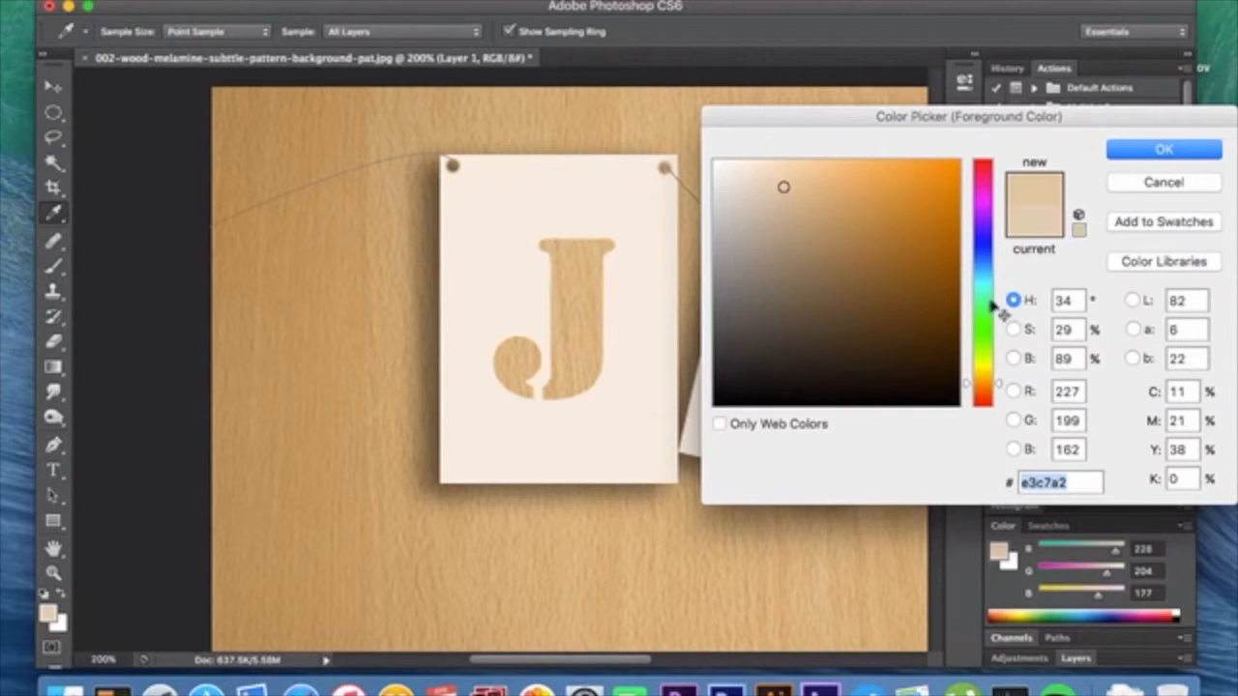
left_click(985, 377)
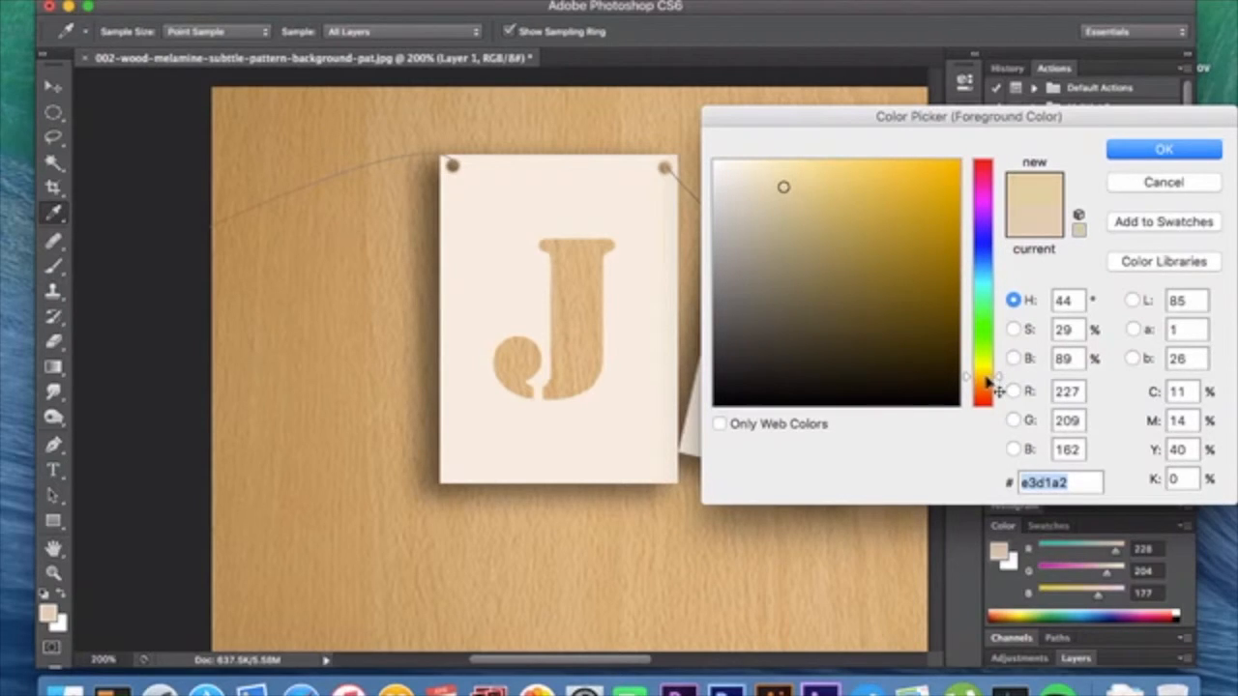
left_click(815, 177)
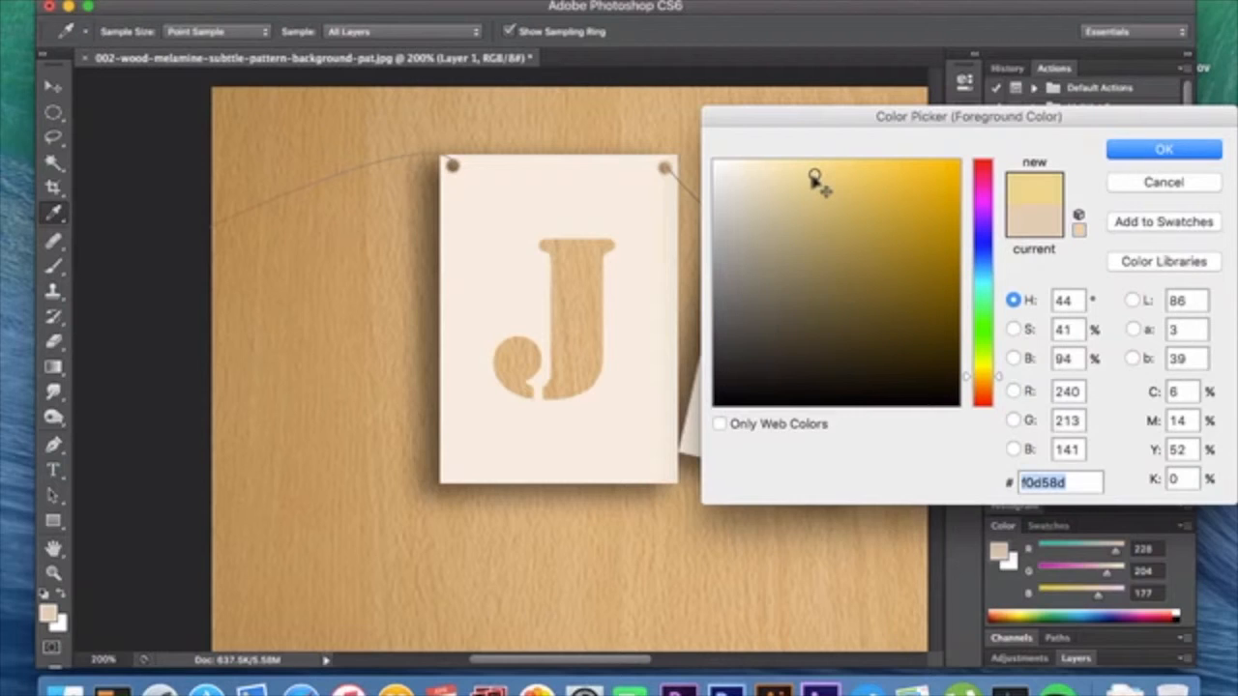
left_click(985, 385)
left_click(793, 184)
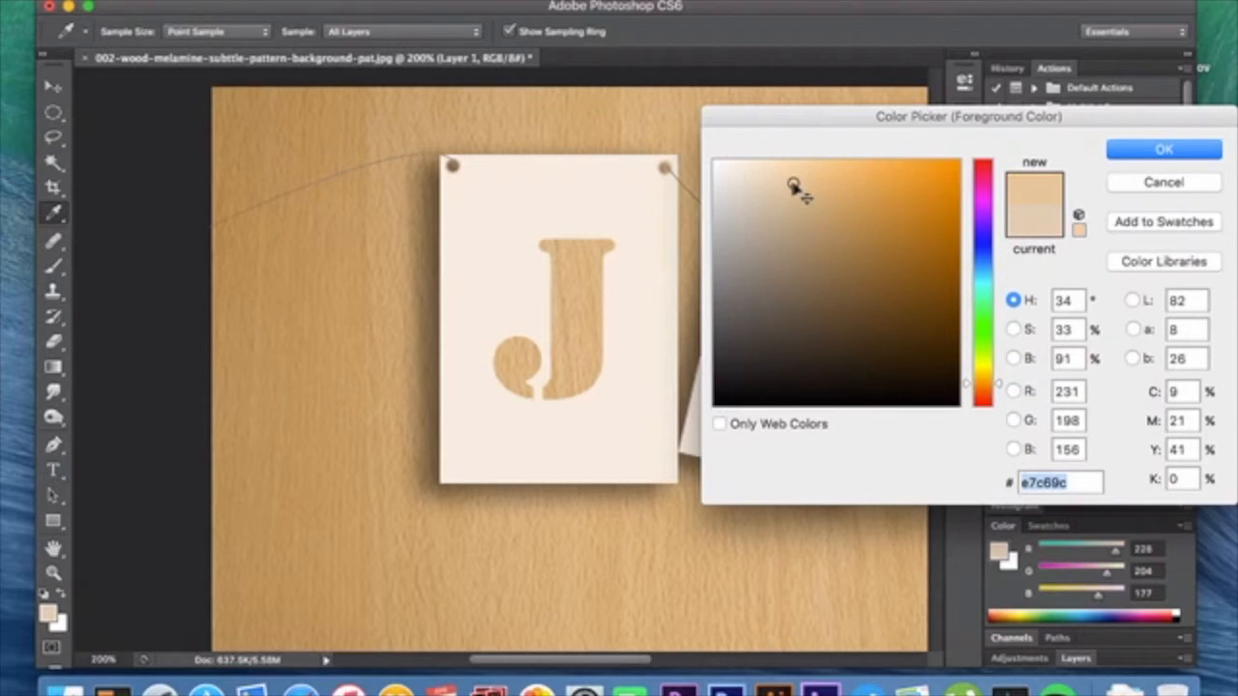
left_click(1131, 152)
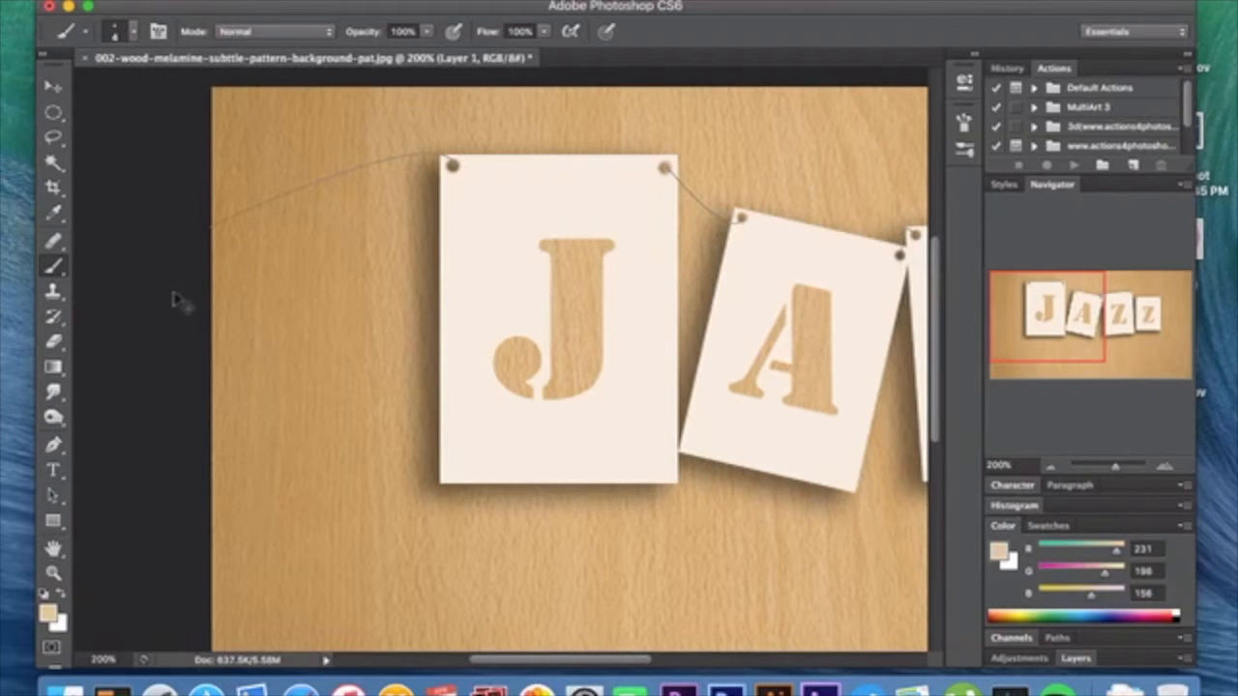
Switch to the Pen tool and check the work path and the operations available for it
key("p")
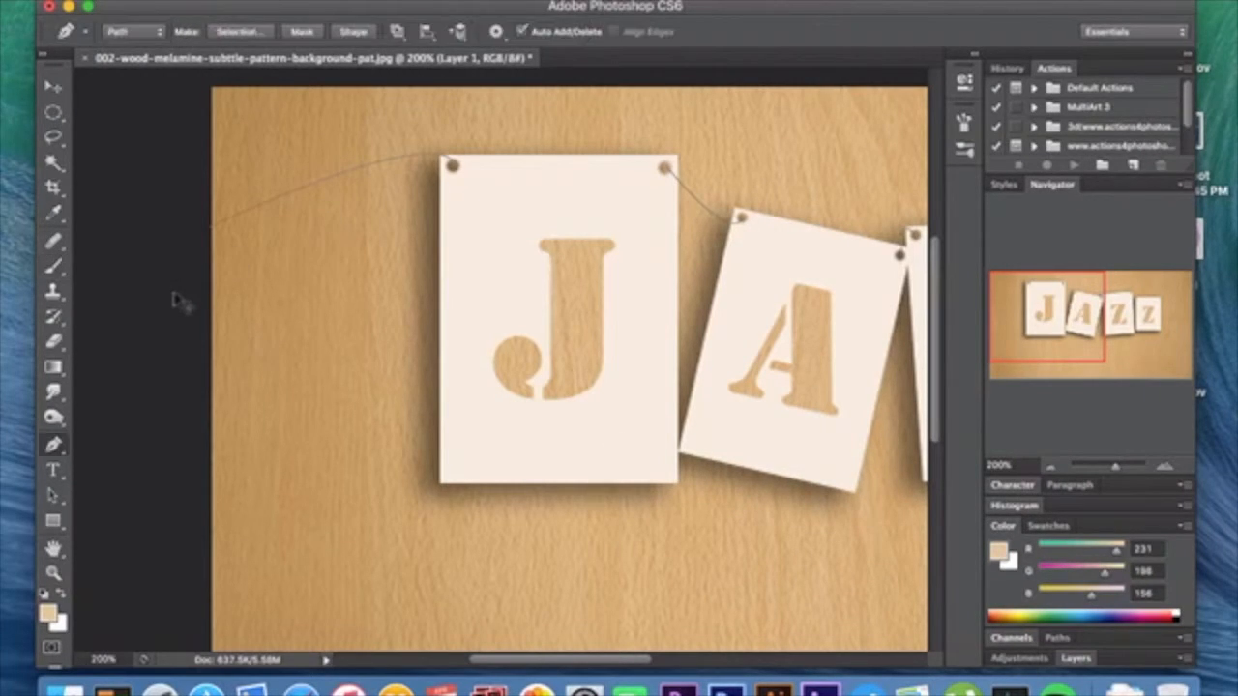
right_click(355, 195)
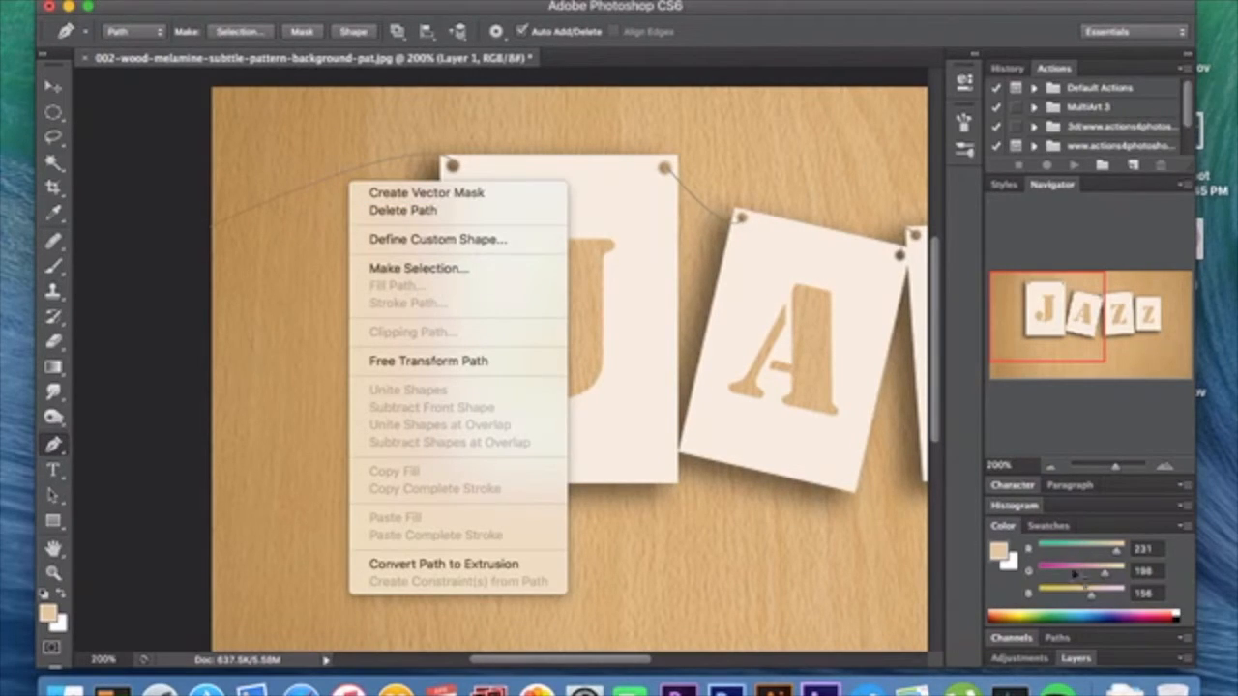
left_click(1087, 665)
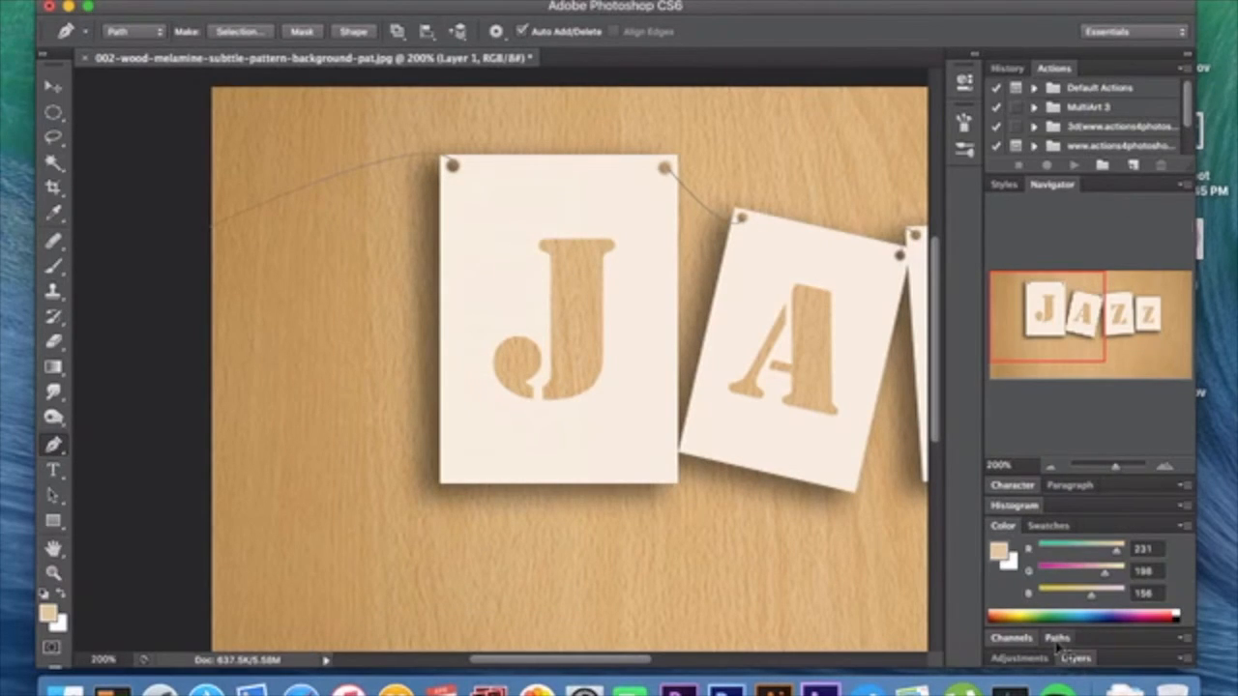
left_click(1057, 639)
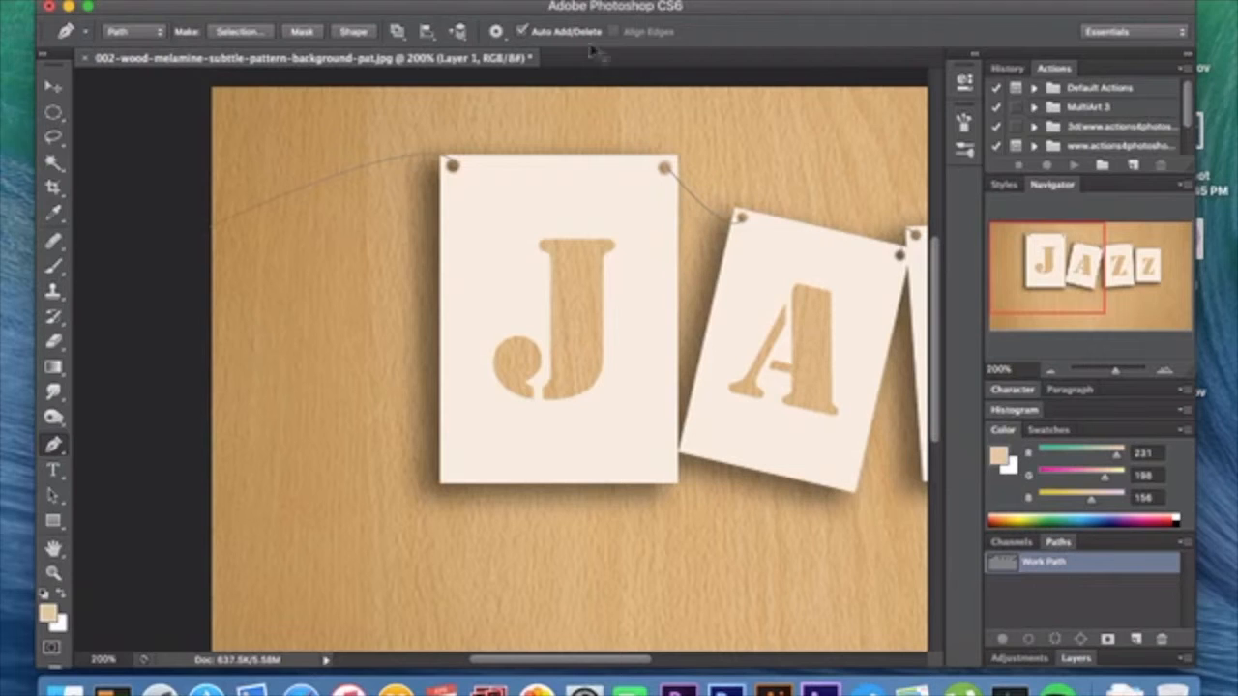
left_click(588, 1)
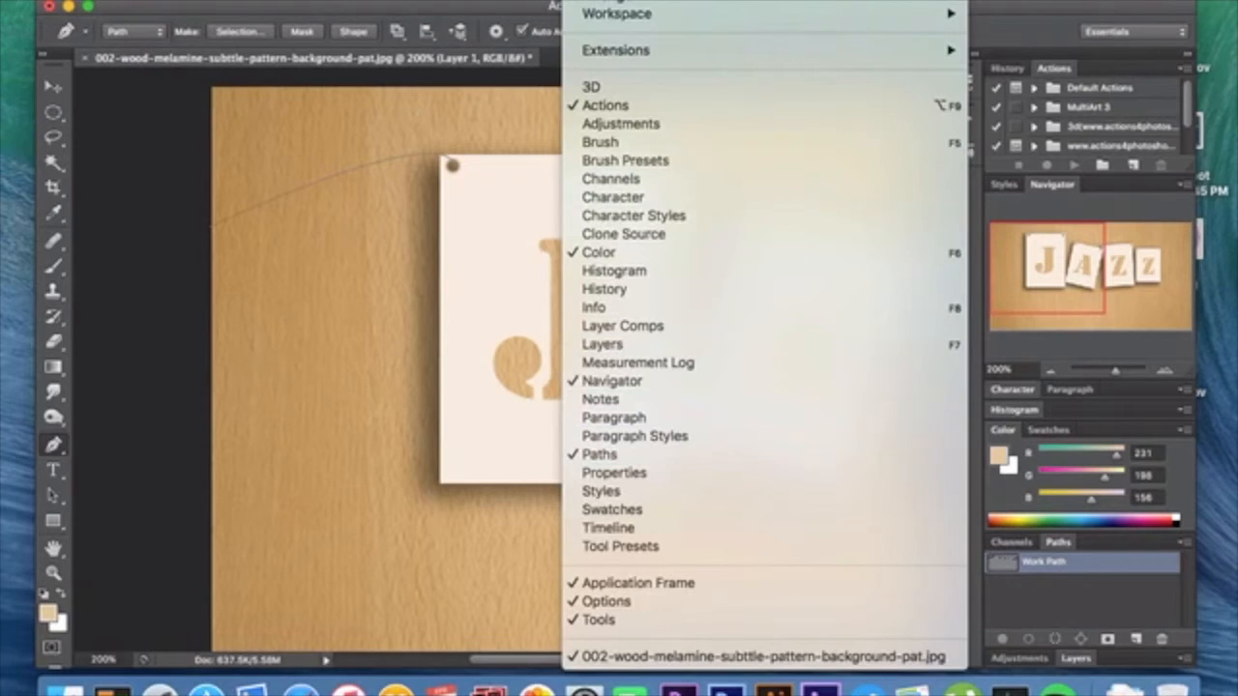
left_click(588, 1)
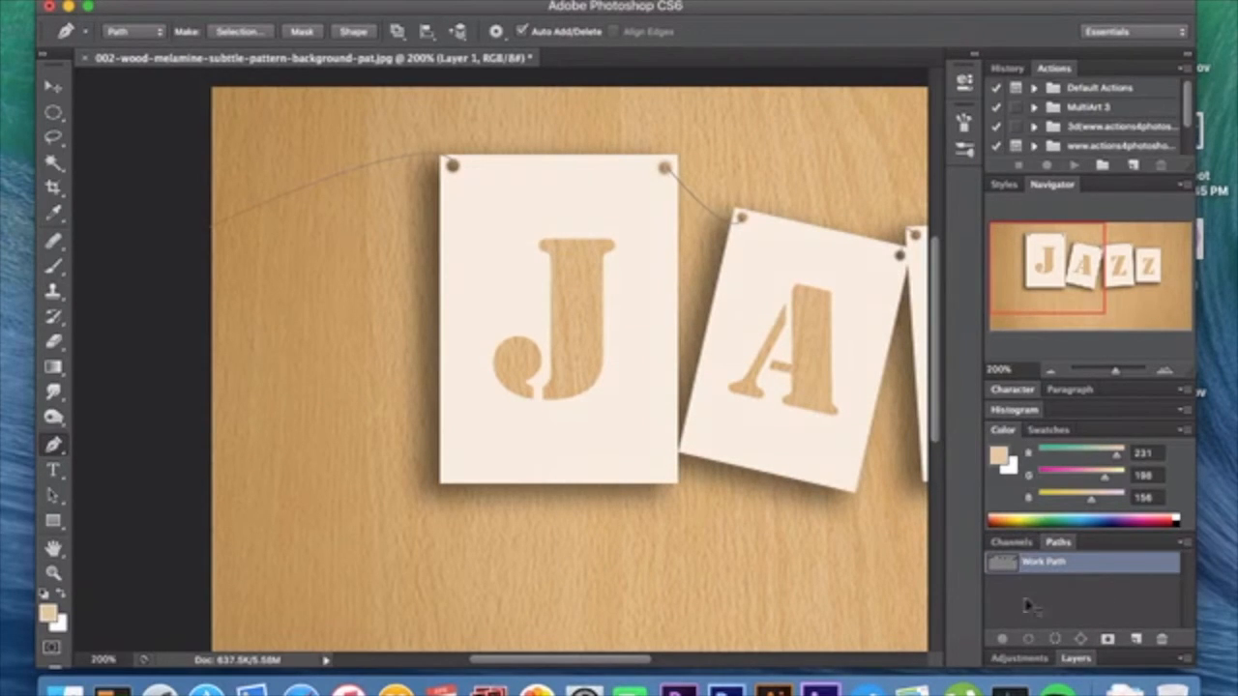
Add a new layer above Layer 1 and stroke the work path on it using the Brush with Simulate Pressure enabled
left_click(1076, 659)
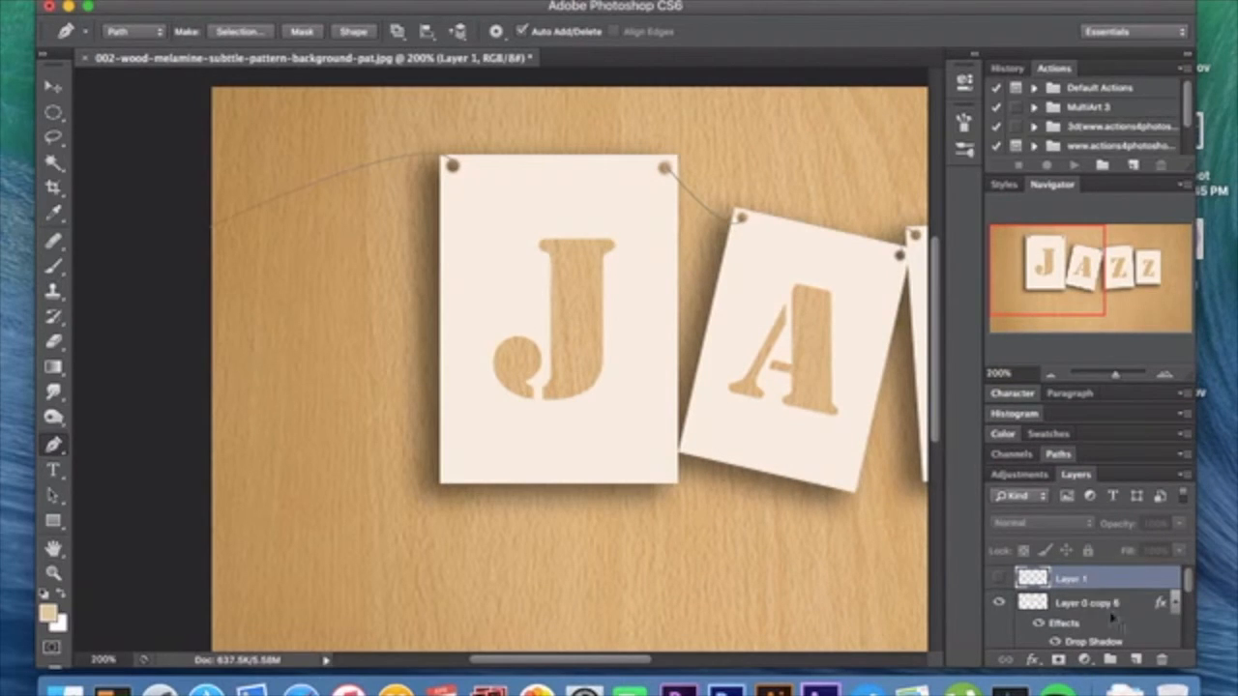
left_click(1137, 658)
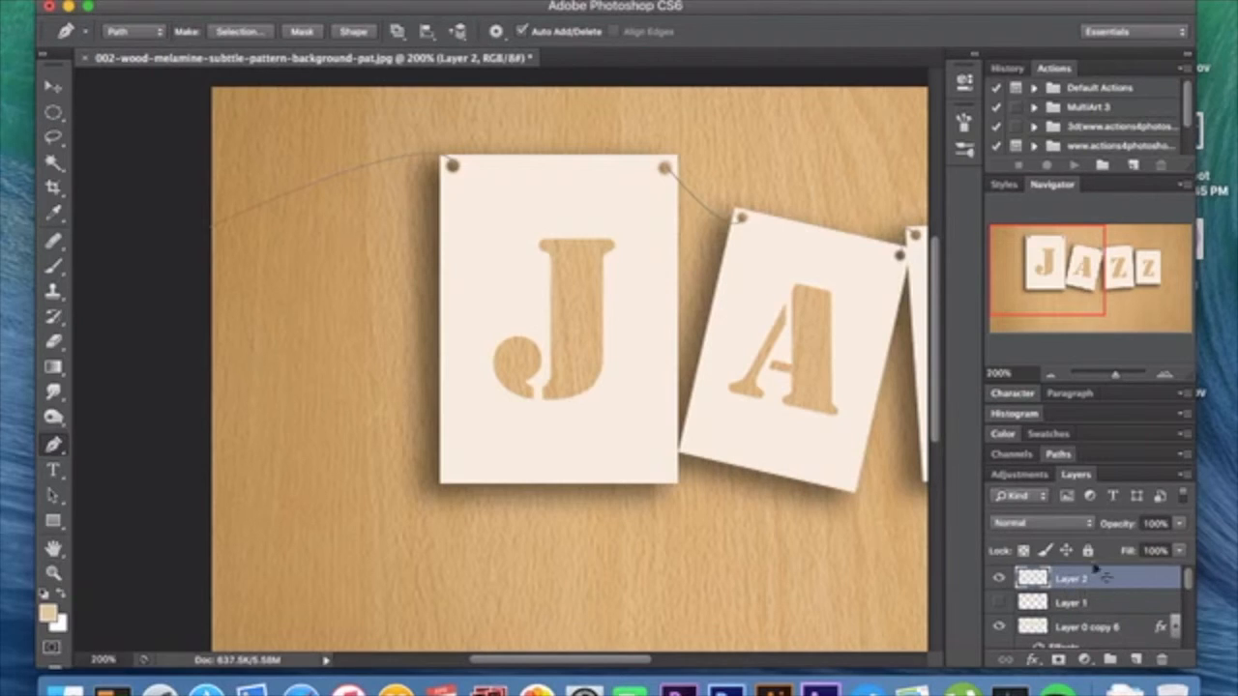
left_click(1059, 454)
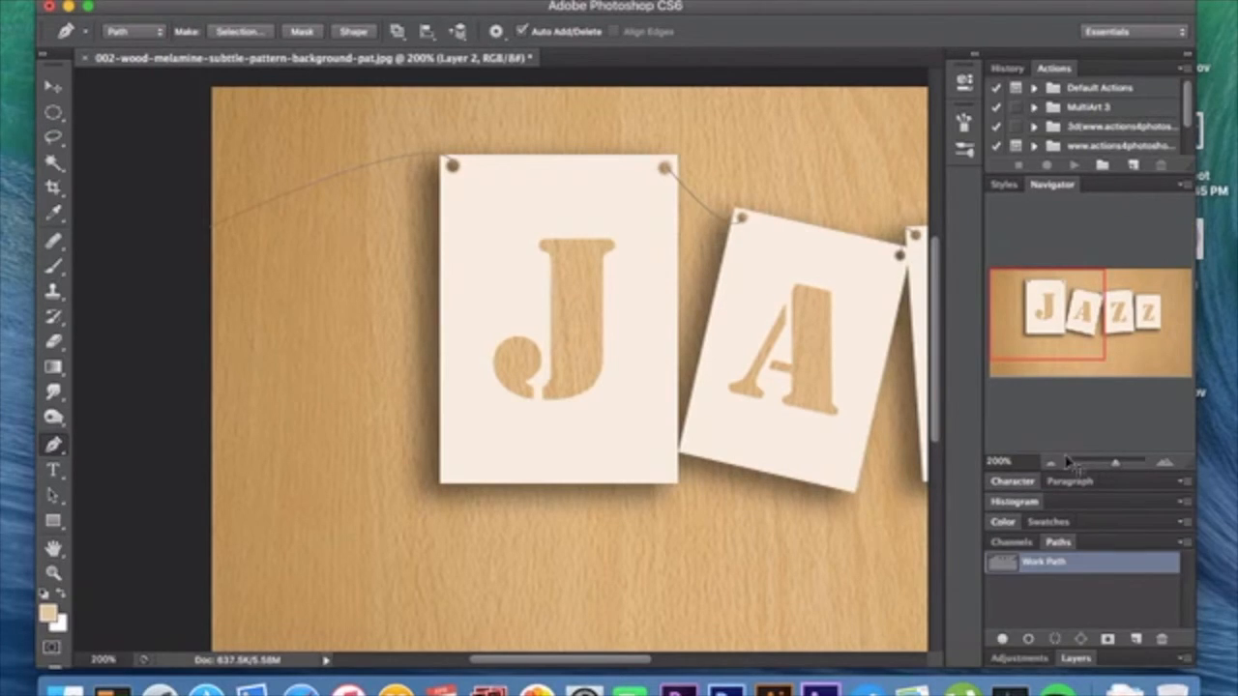
right_click(424, 254)
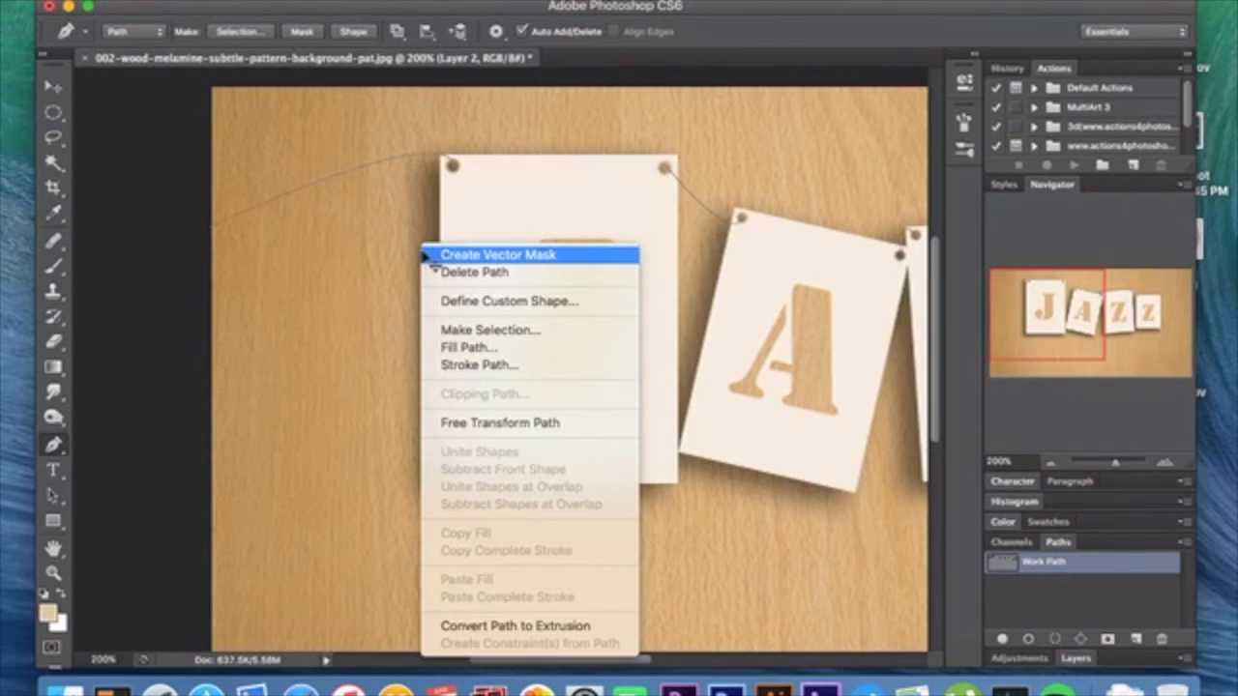
left_click(503, 375)
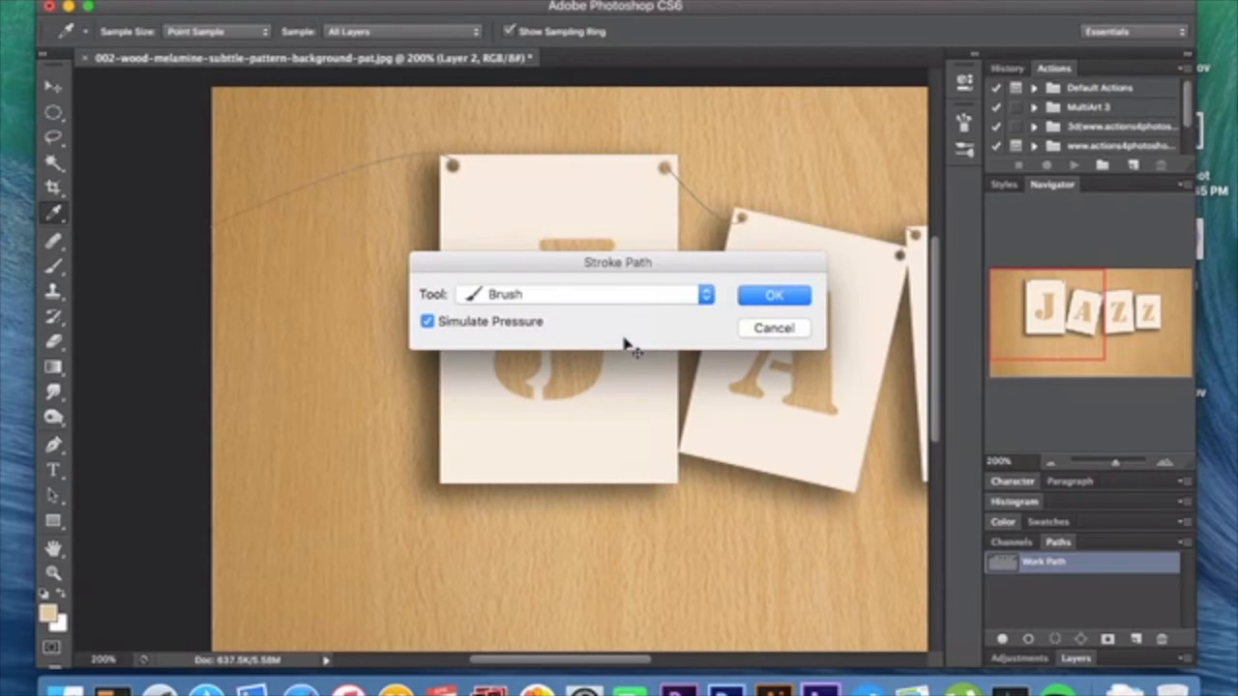
left_click(772, 302)
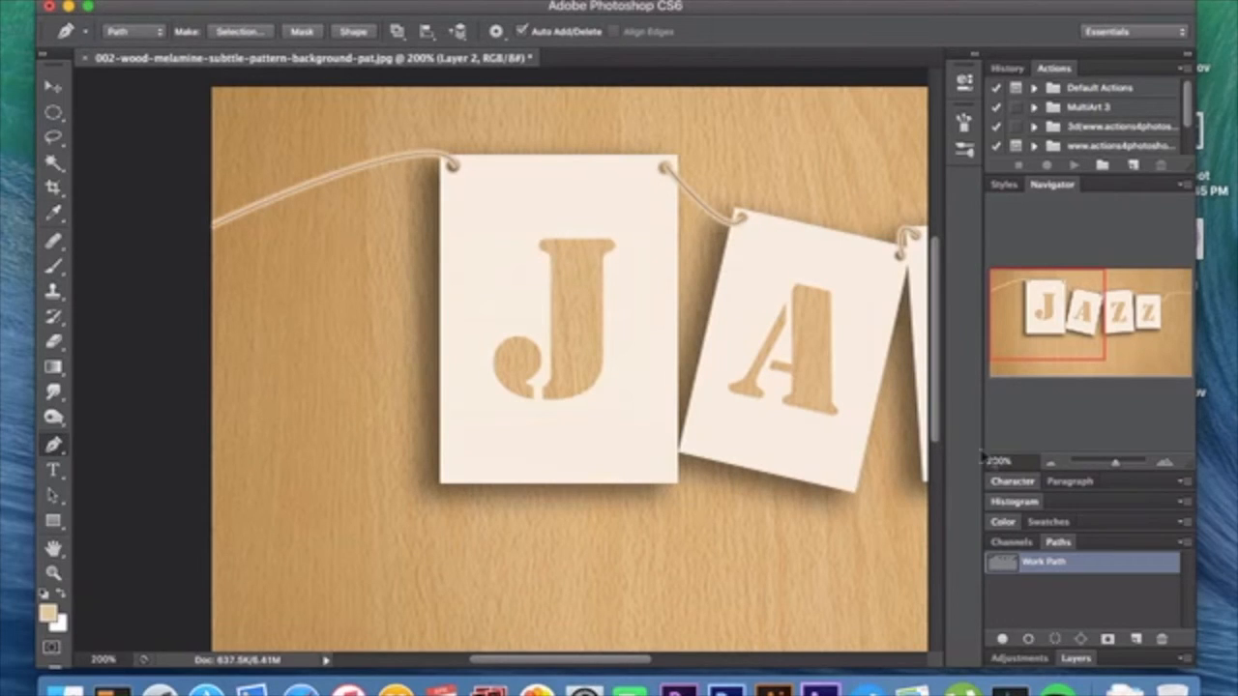
Delete the work path and view the whole banner at 100%
right_click(405, 259)
left_click(414, 278)
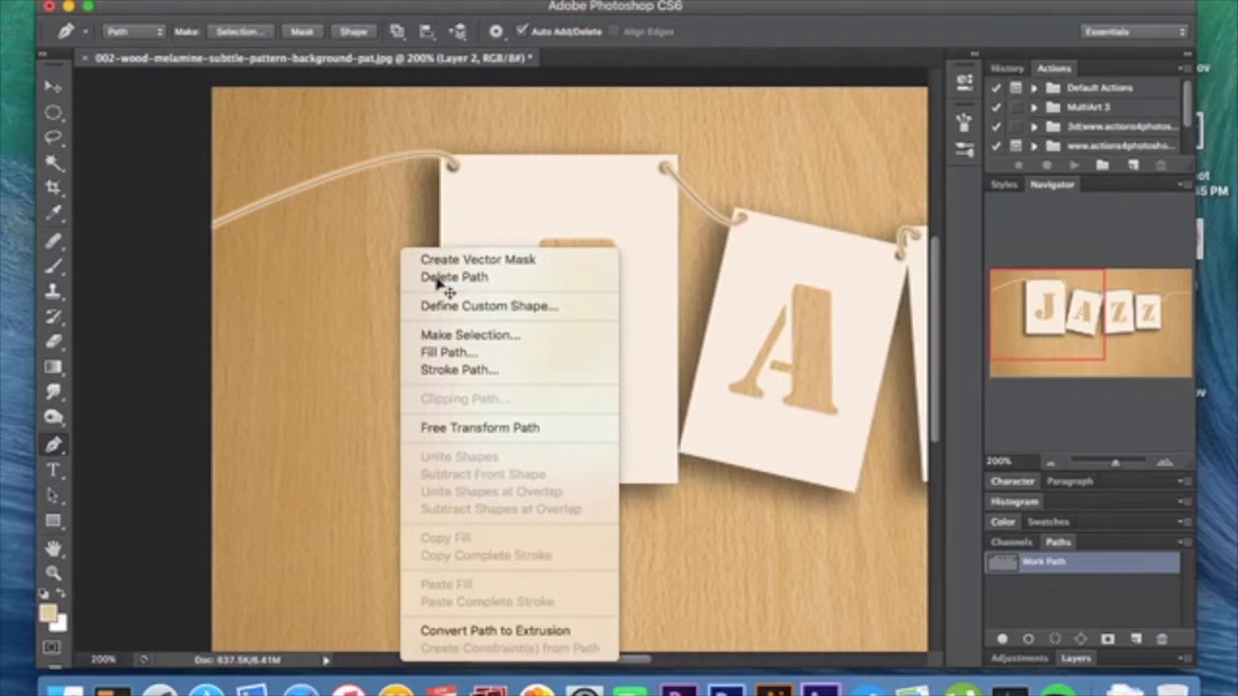
left_click(1050, 463)
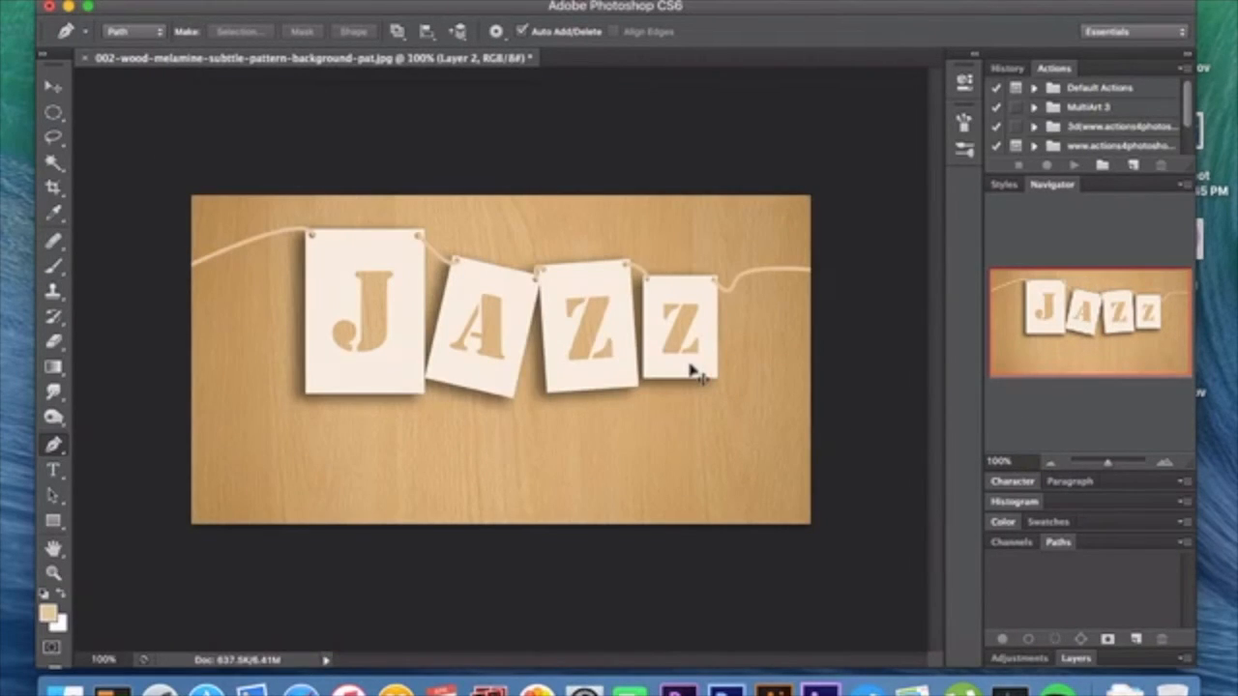
Delete Layer 2 with its stroked string and show the hidden Layer 1 instead
left_click(1076, 657)
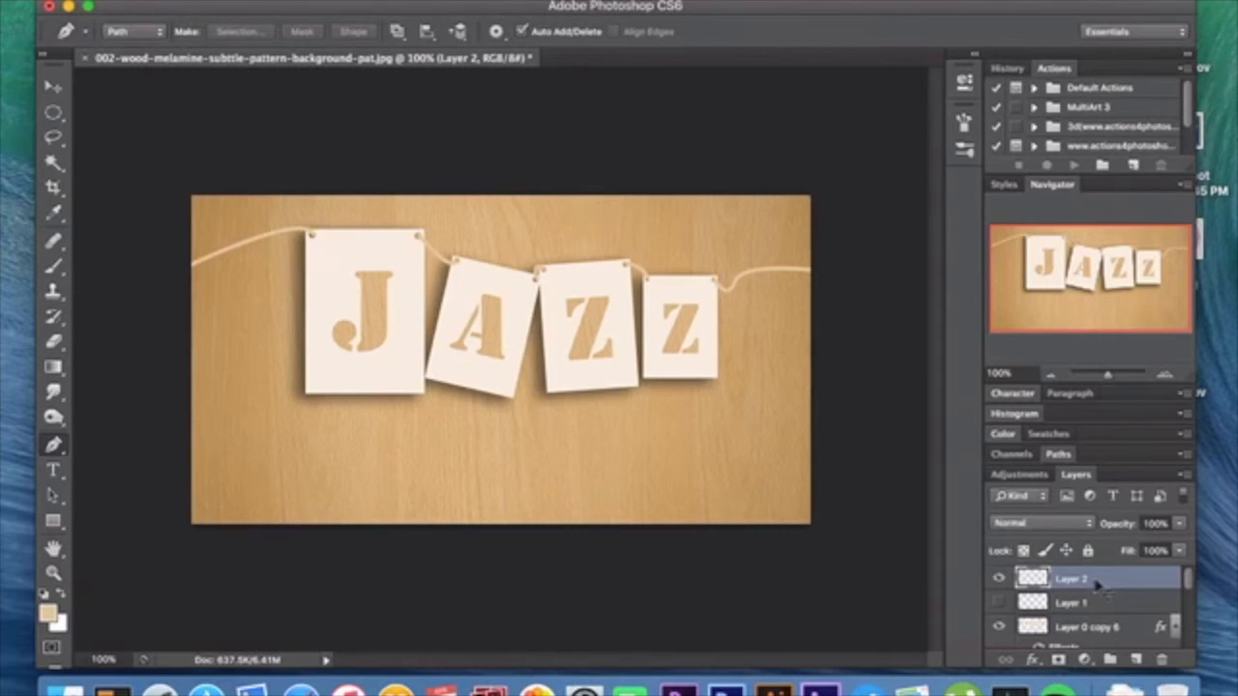
key("BackSpace")
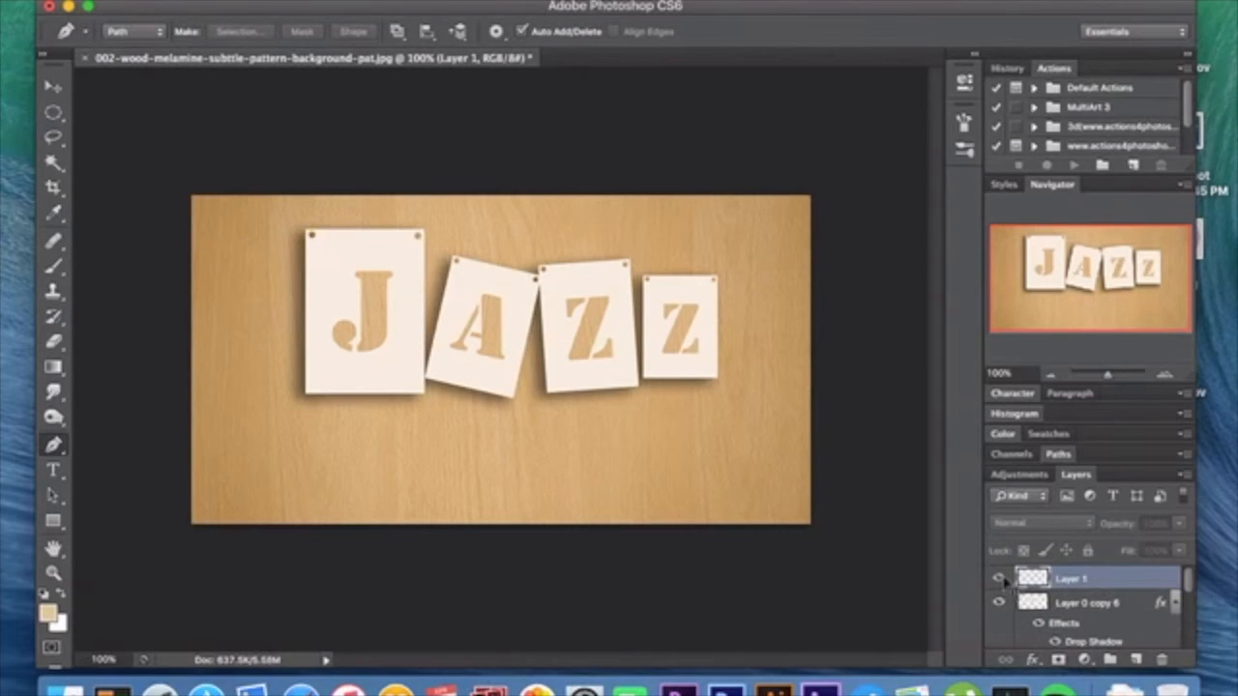
left_click(1000, 578)
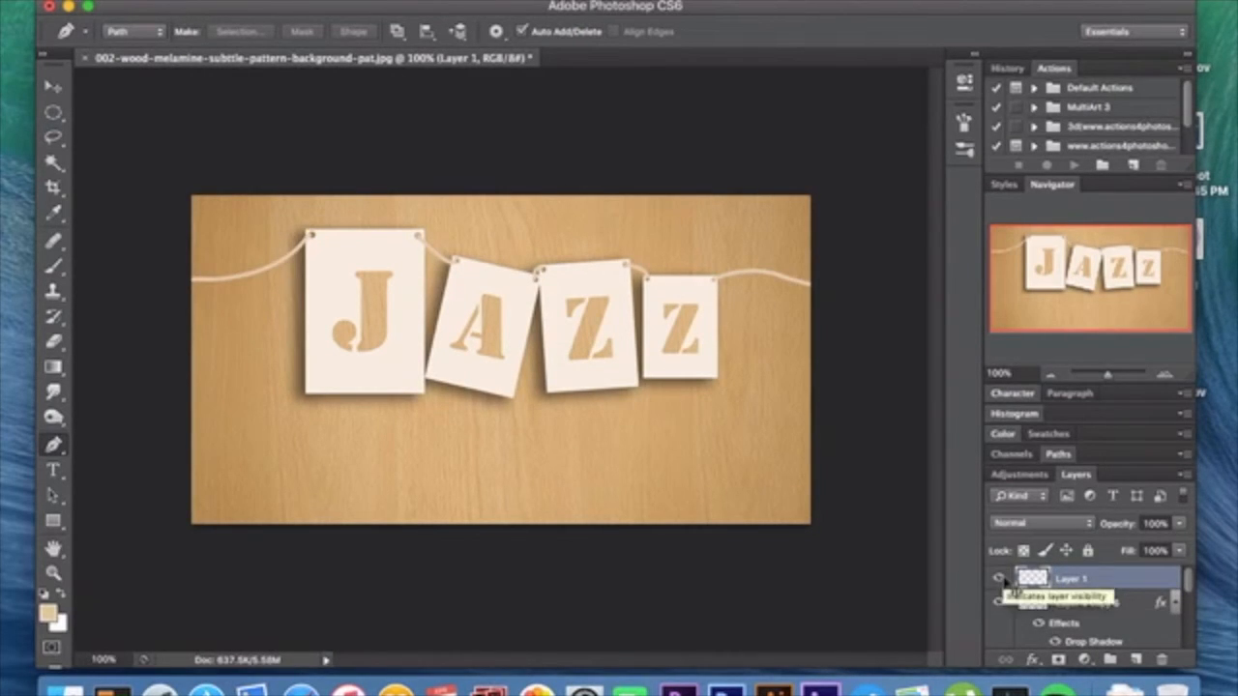